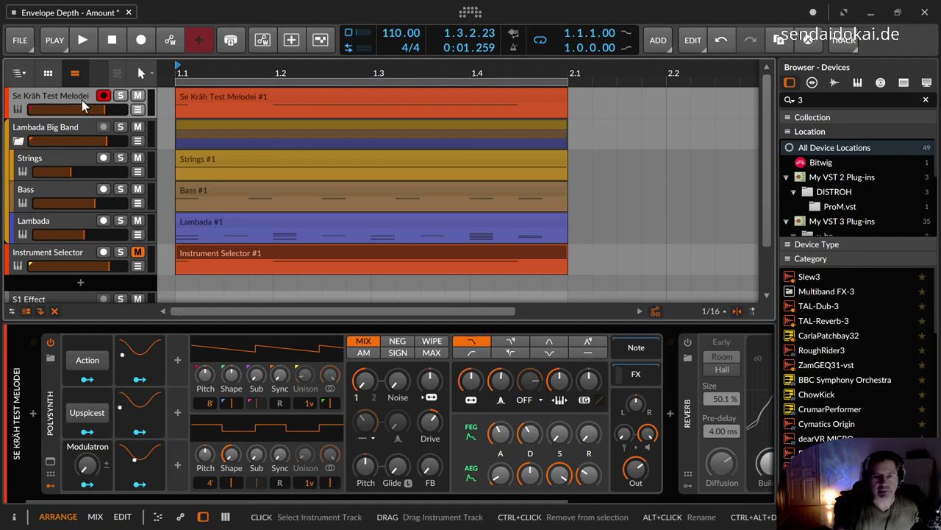
- Play the arrangement briefly, stop it, and select the Polysynth device on the Se Kräh Test Melodei track
key(space)
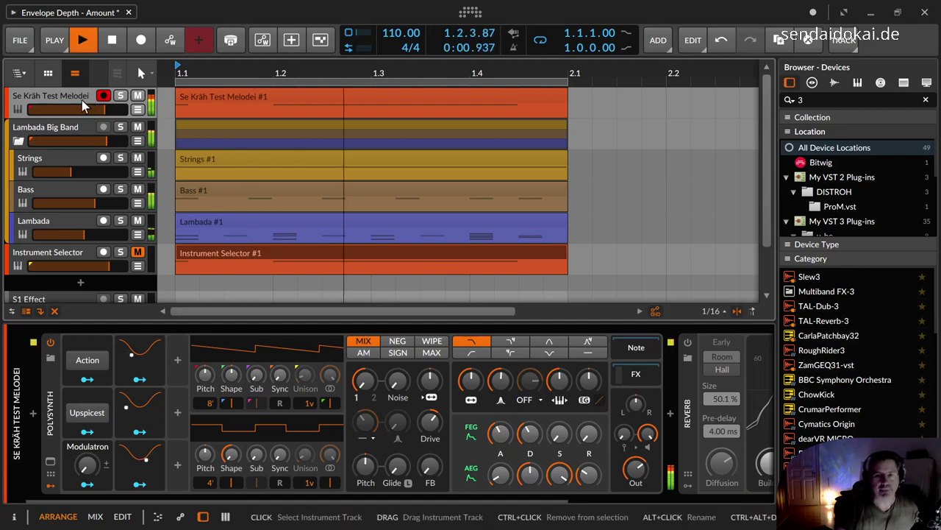
key(space)
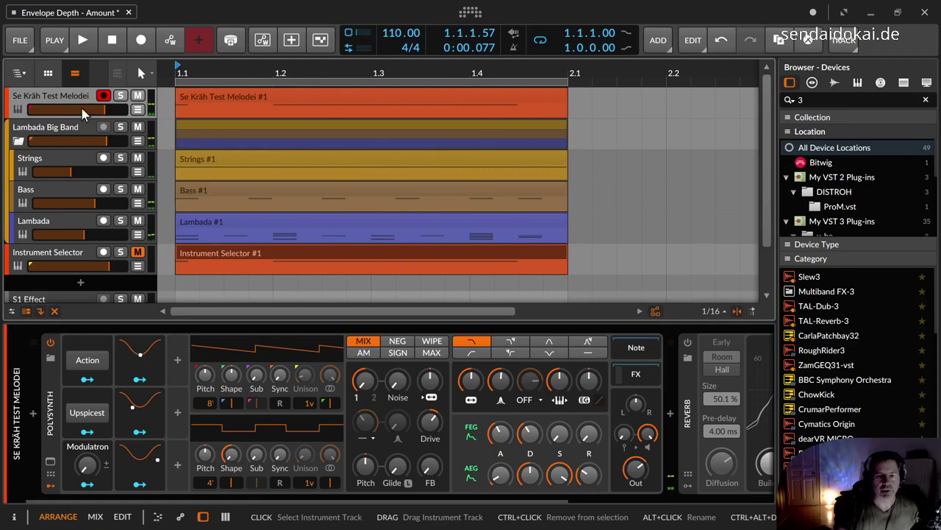
key(Escape)
click(37, 114)
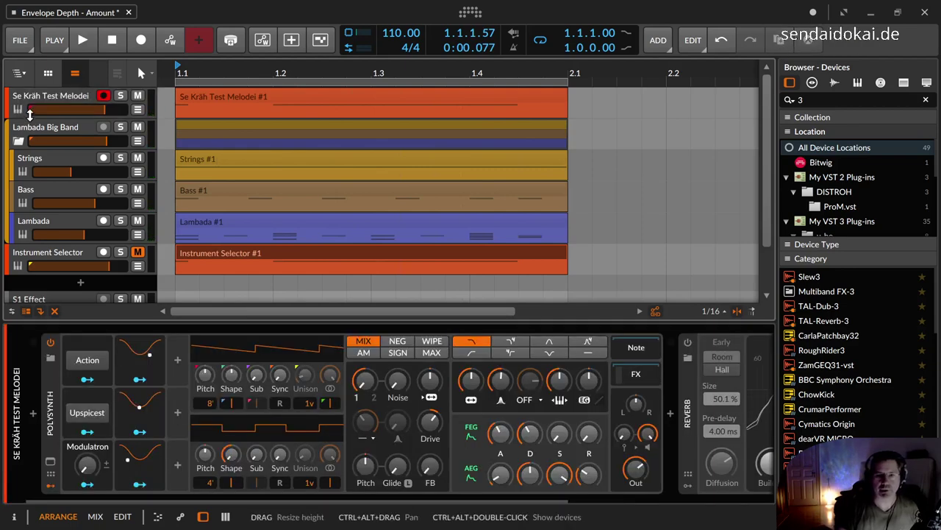
click(54, 393)
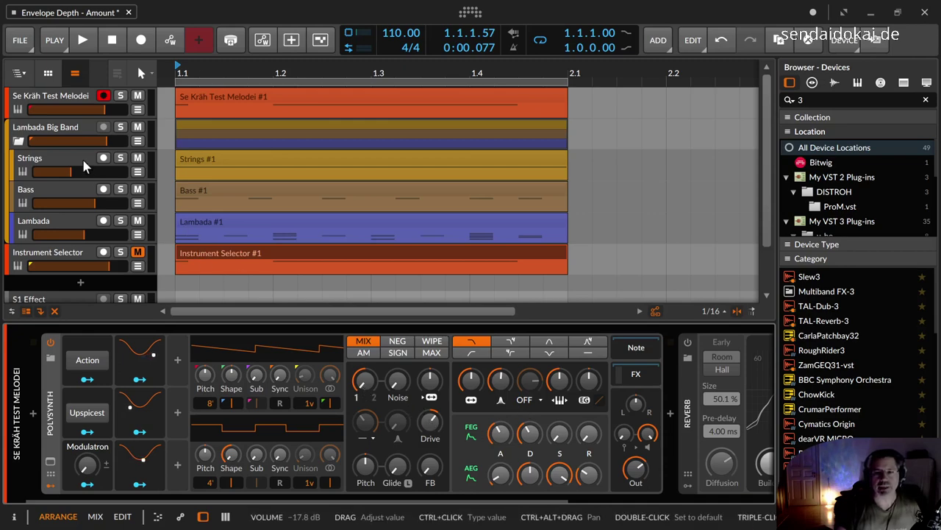
- Solo the Se Kräh Test Melodei track and, during playback, switch on Polysynth's Action and Upspicest buttons and the Reverb device
click(122, 97)
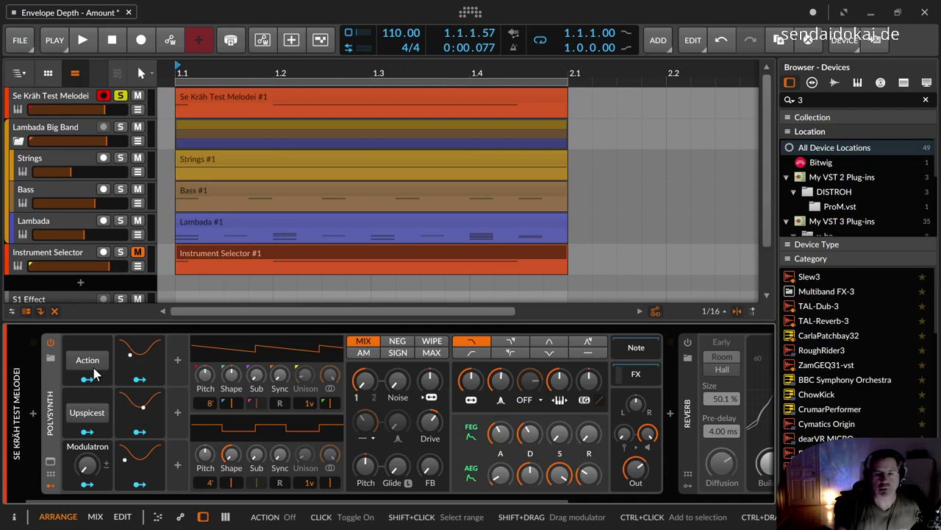
key(space)
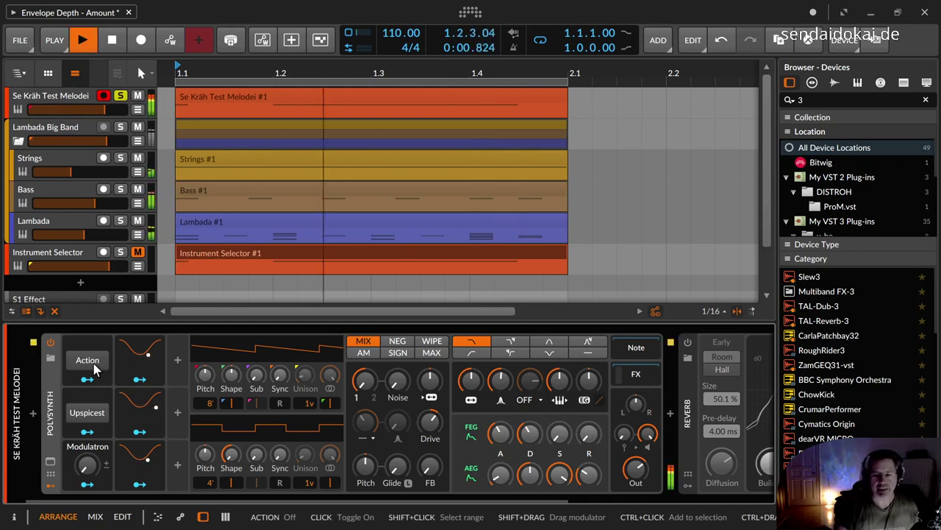
click(94, 369)
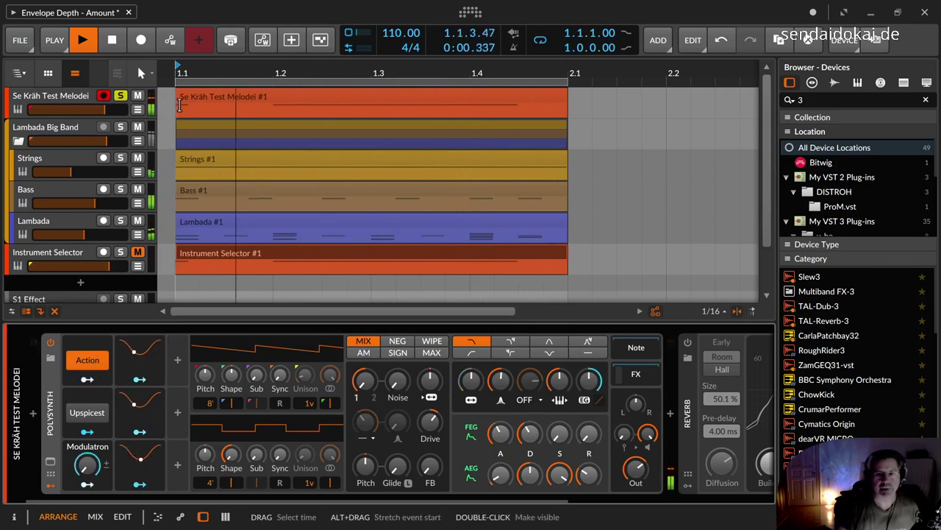
click(278, 103)
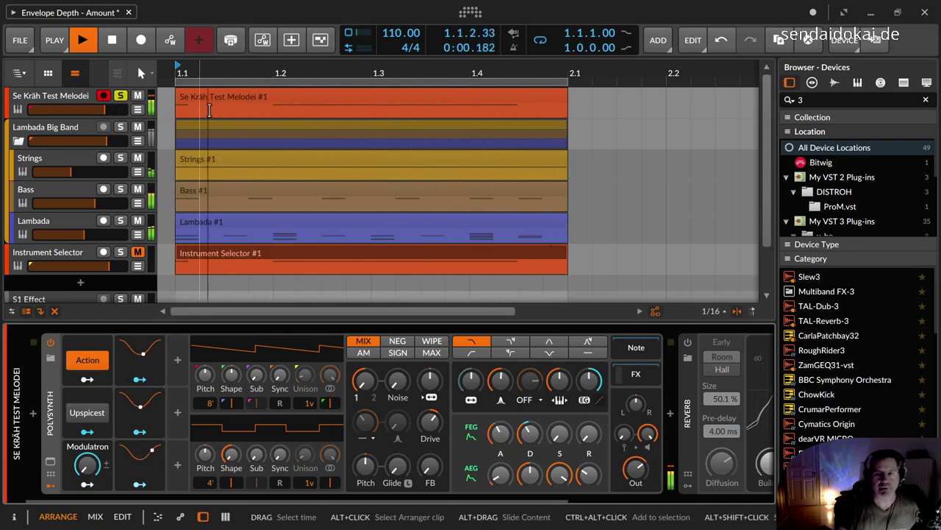
click(241, 120)
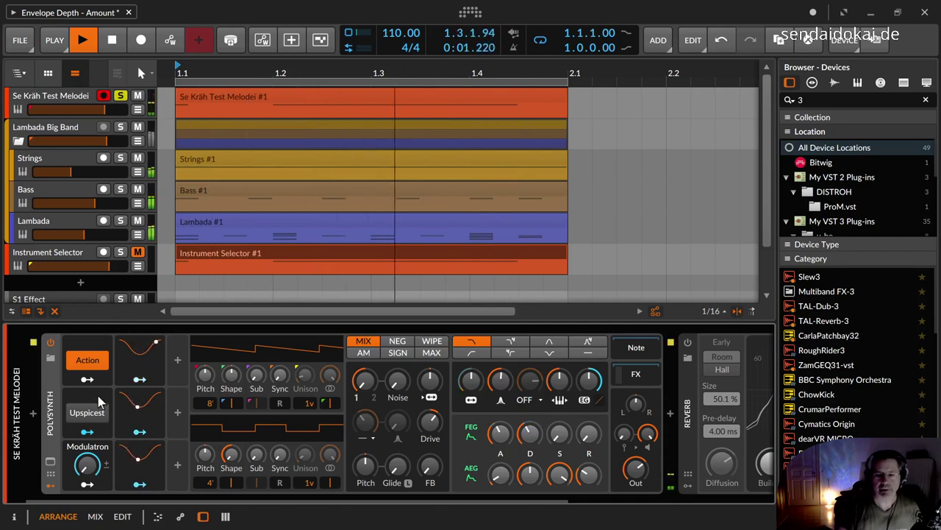
click(688, 342)
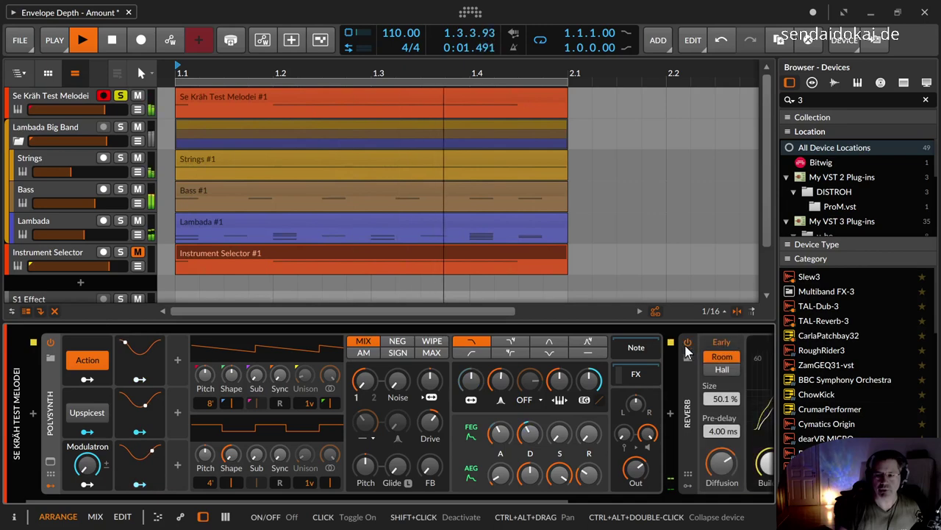
click(78, 417)
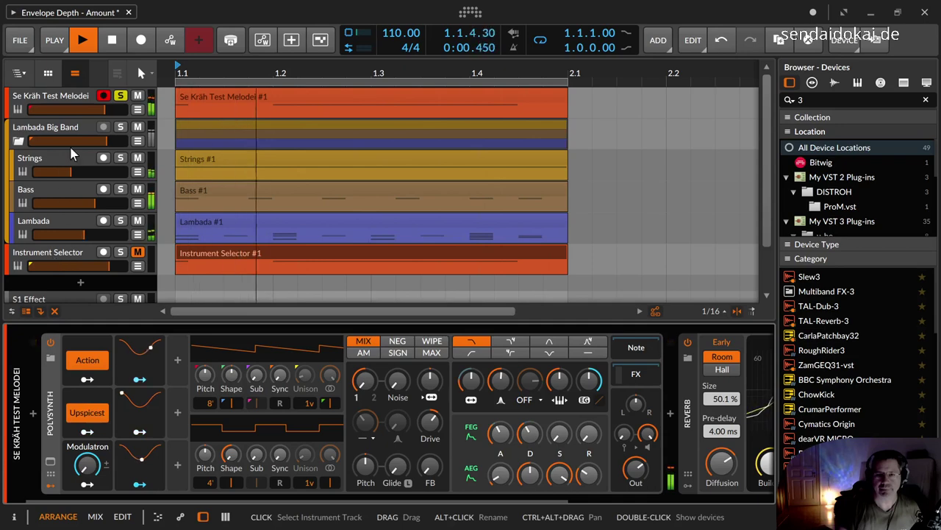
- Mute the Lambada, Bass and Strings tracks and take the Se Kräh Test Melodei track out of solo
click(138, 220)
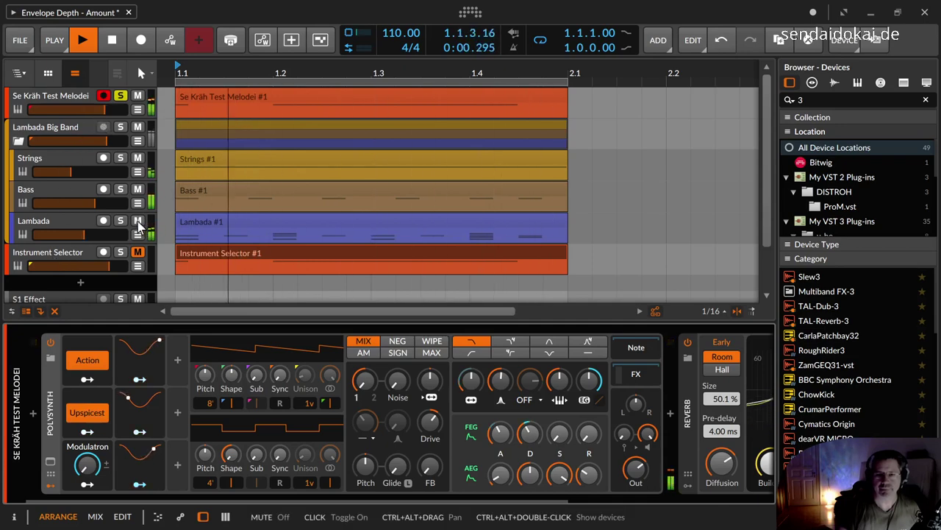
click(137, 189)
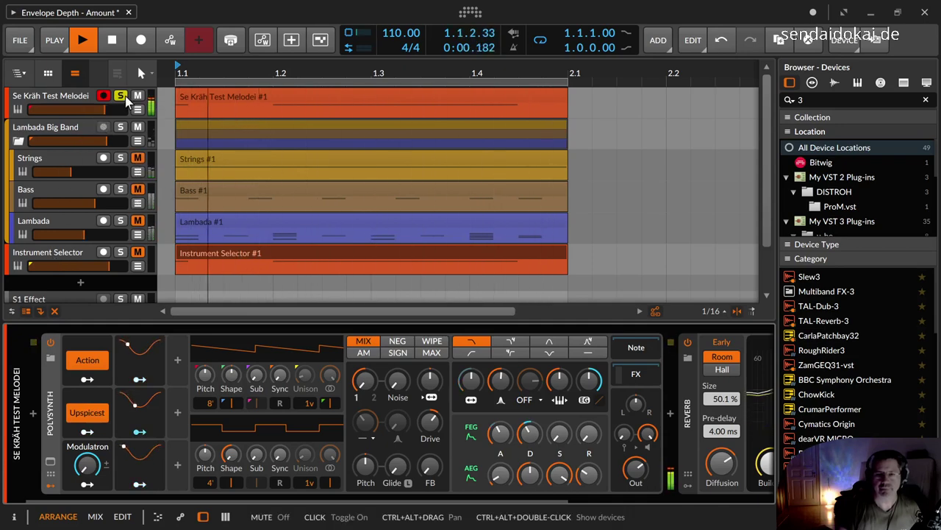
click(137, 158)
click(121, 96)
click(121, 96)
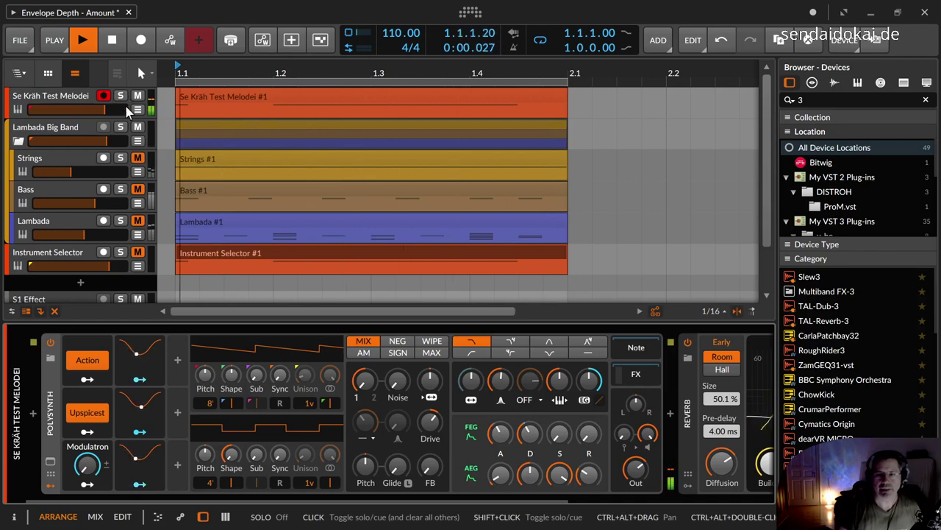
- Unmute the Strings, Bass and Lambada tracks one after another while playback continues
click(138, 159)
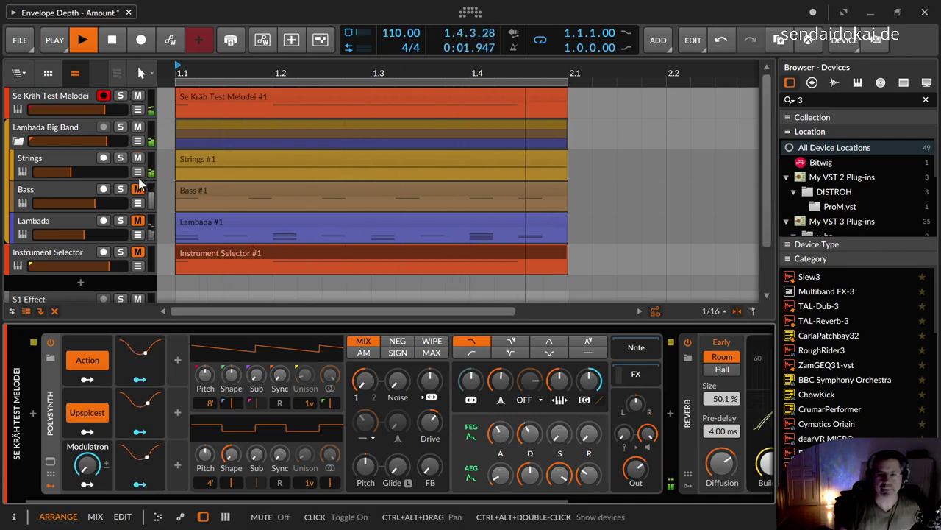
click(138, 190)
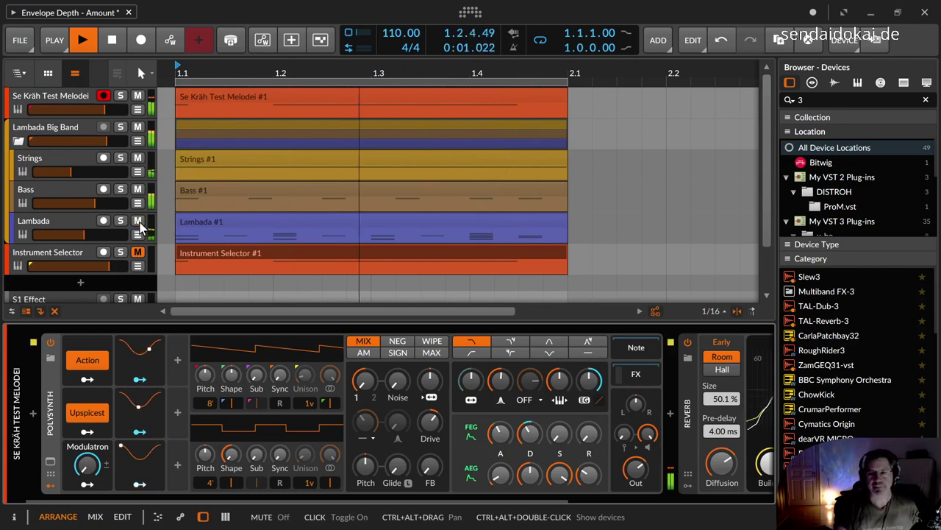
click(138, 220)
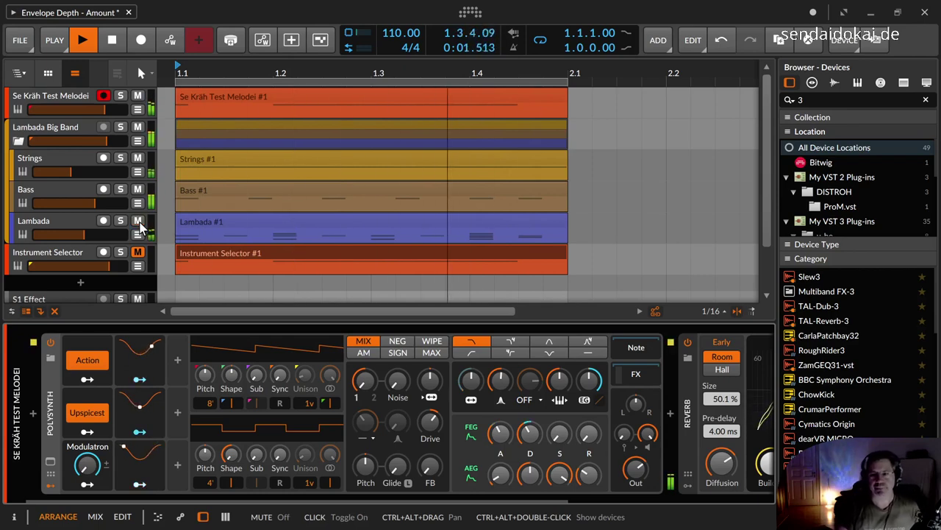
- Switch off the Reverb, Upspicest and Action to hear the melody with the plain Polysynth sound
click(688, 343)
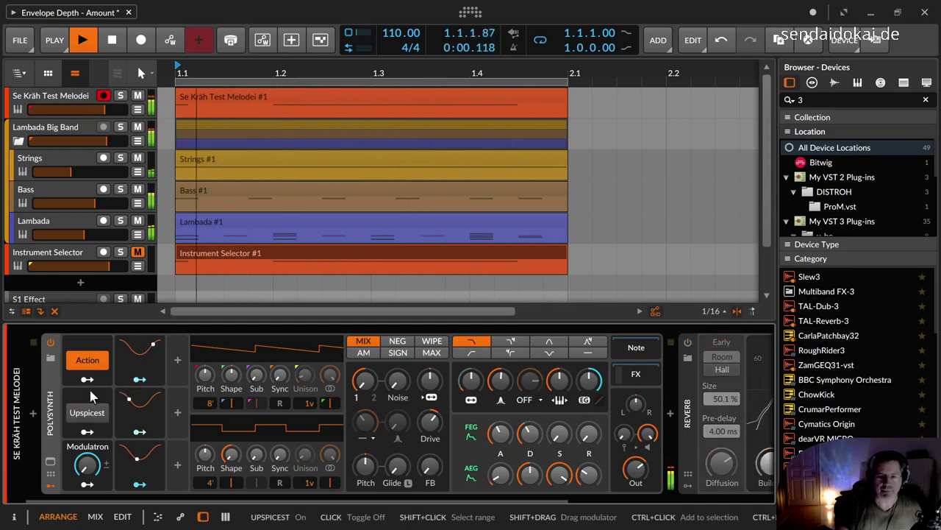
click(88, 362)
click(88, 361)
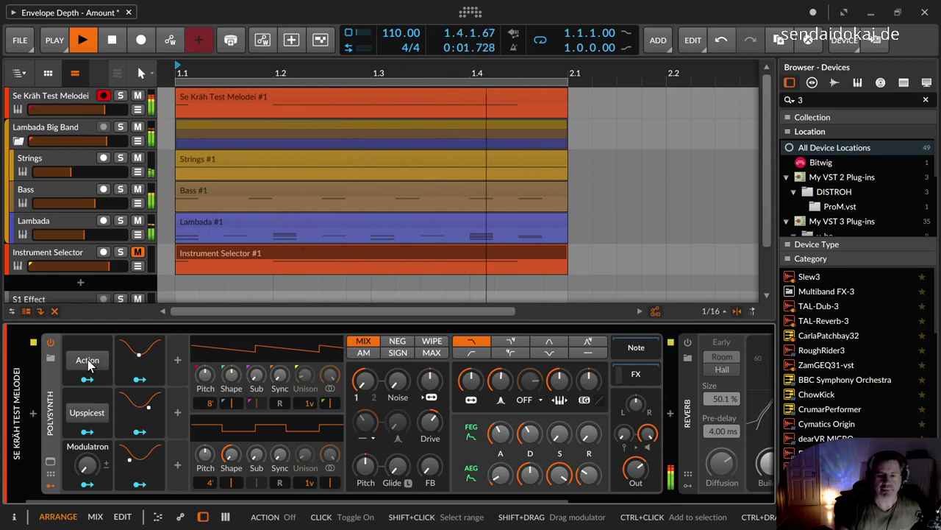
- Switch Action, Upspicest and the Reverb on one by one during playback, and stop playback
click(87, 362)
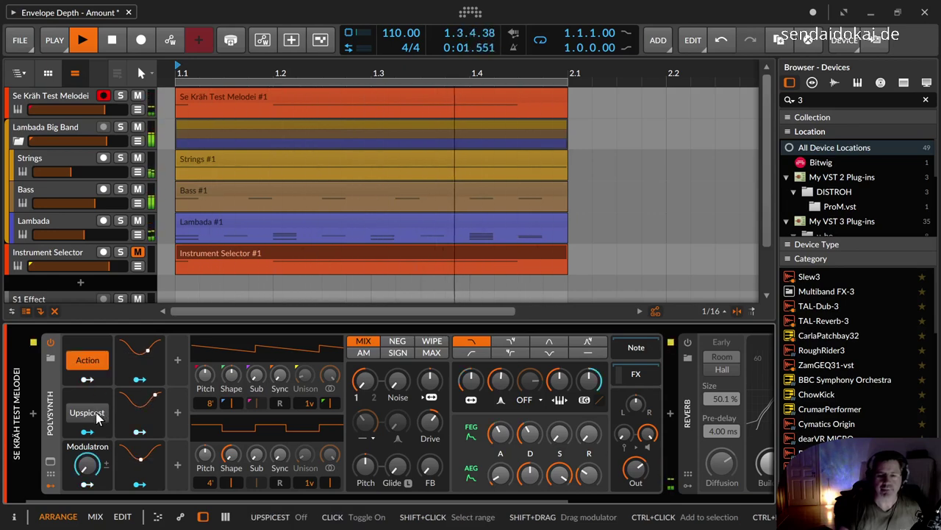
click(96, 415)
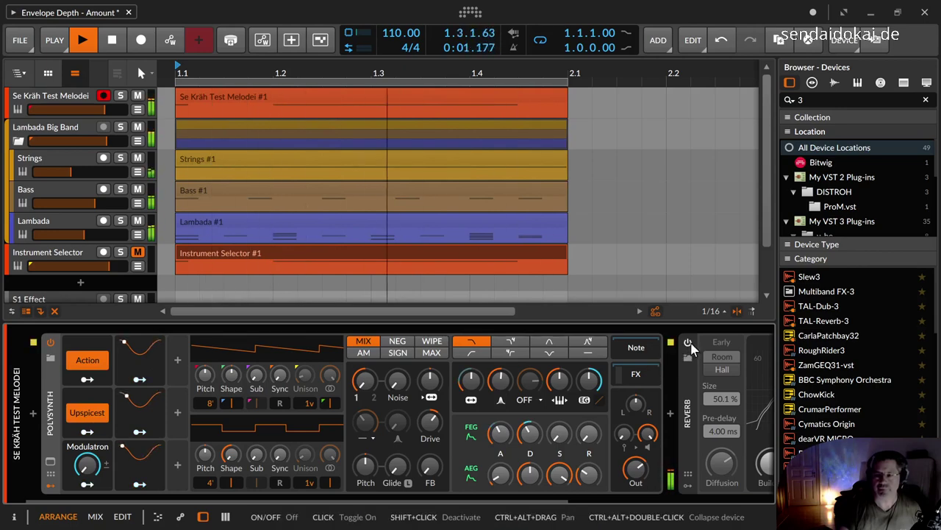
click(689, 342)
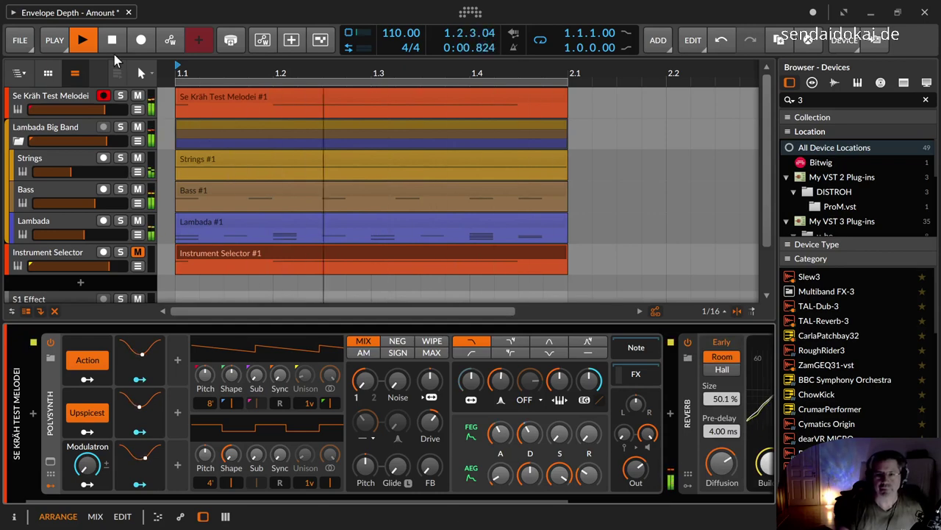
key(space)
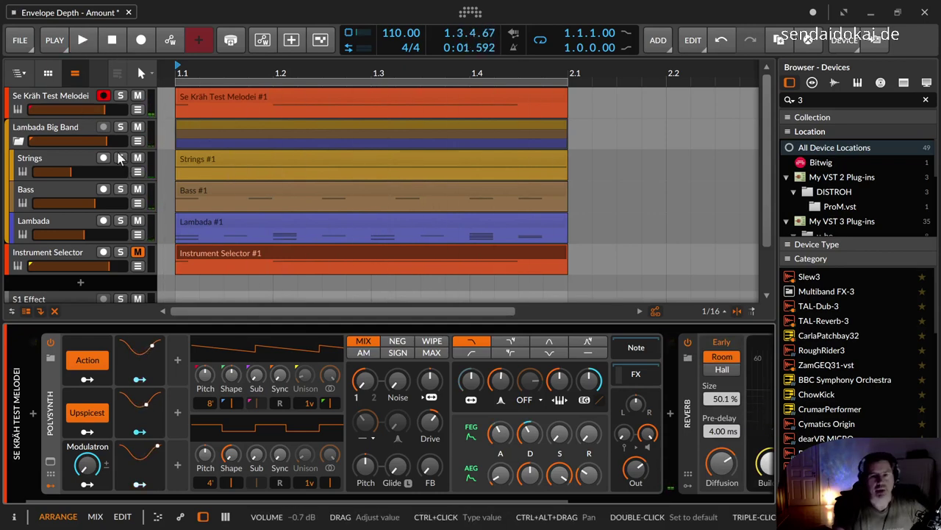
- Collapse the Lambada Big Band group and solo the Instrument Selector track
click(18, 142)
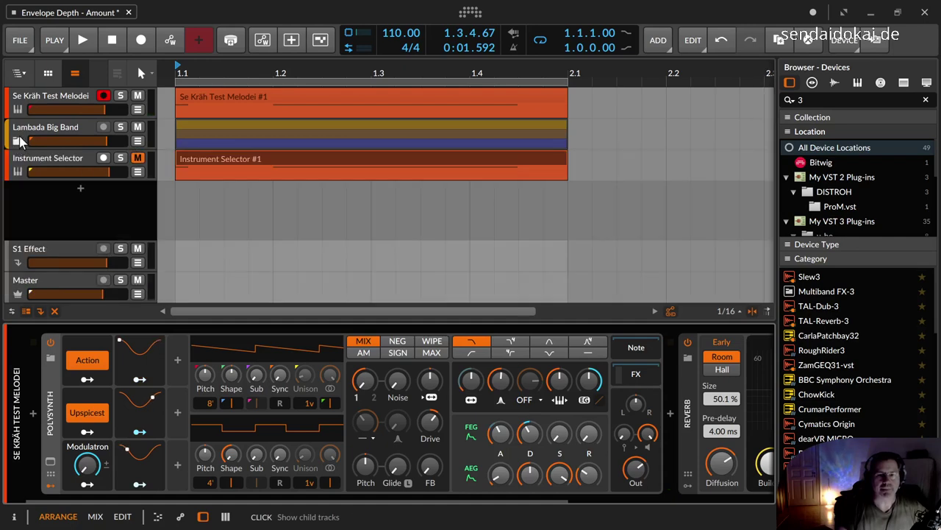
click(74, 130)
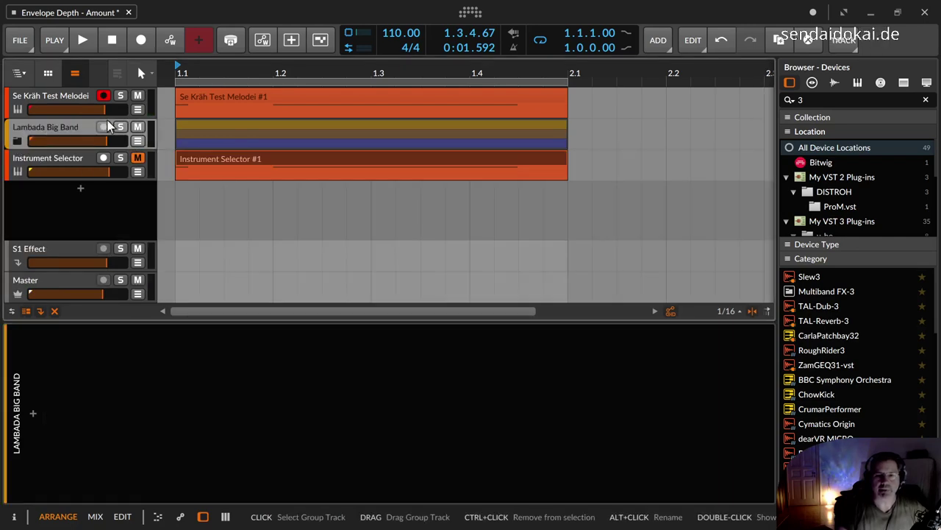
click(120, 159)
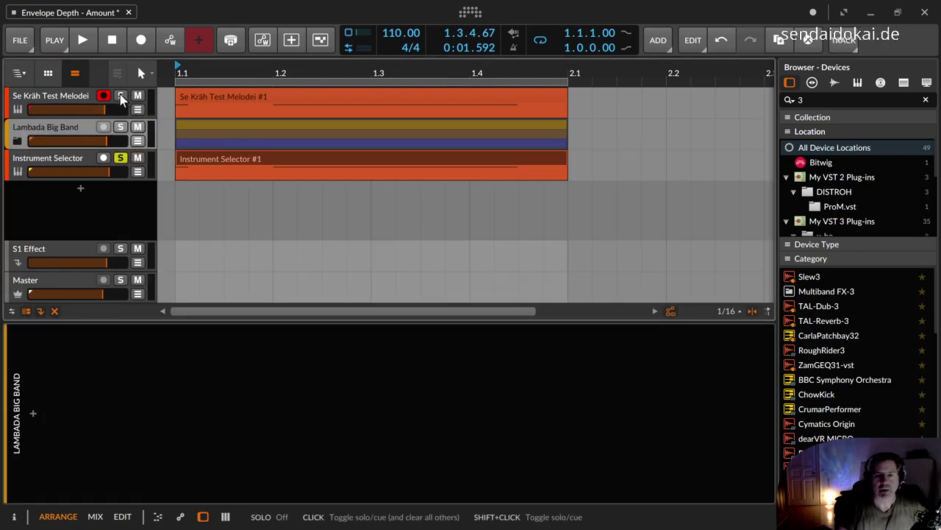
- Choose the Polysynth layer on the Instrument Selector track and change that synth's filter and envelope settings
click(45, 163)
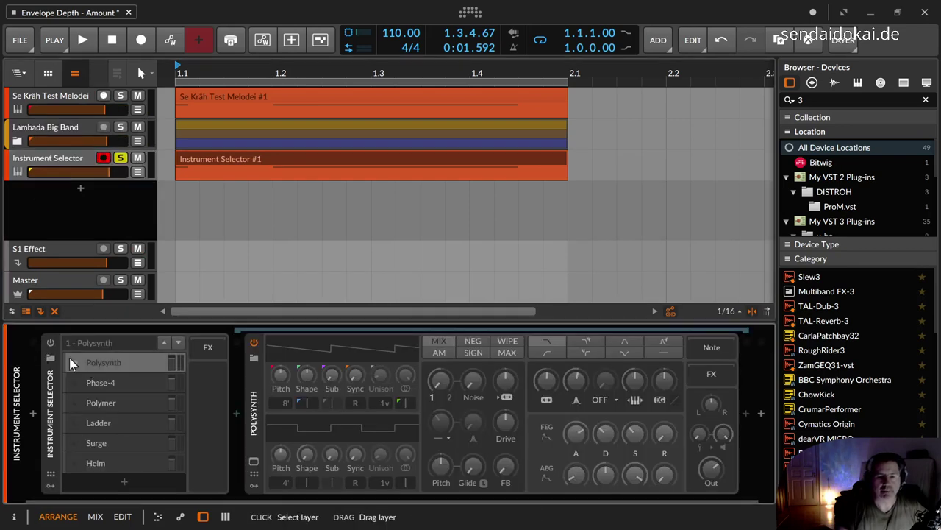
click(95, 362)
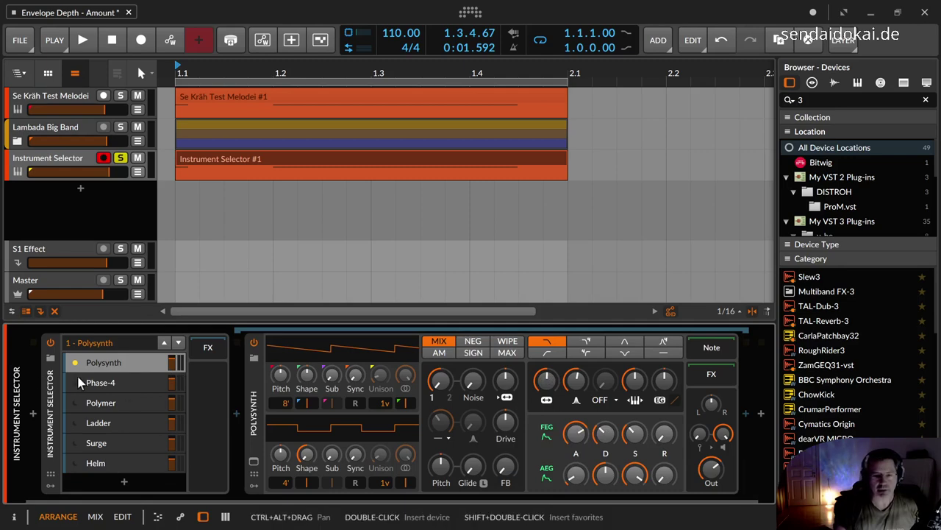
right_click(255, 399)
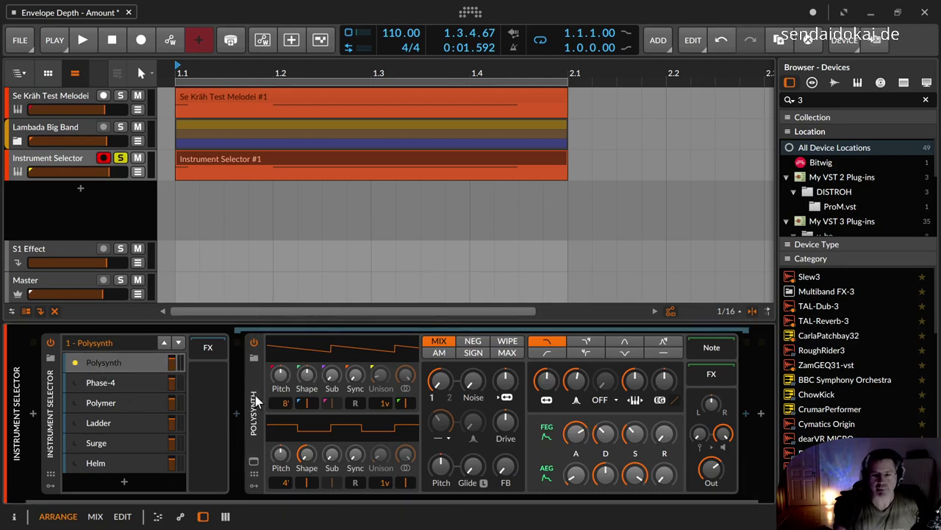
click(317, 476)
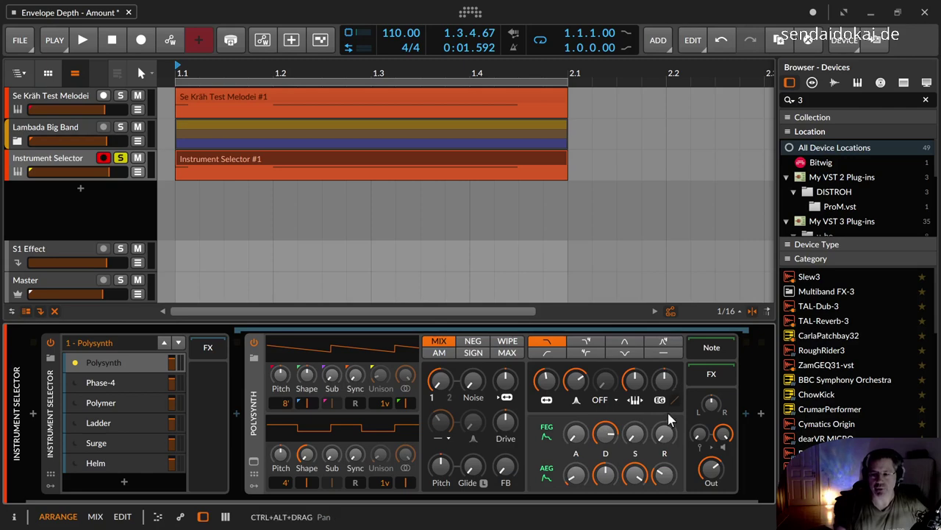
- Choose the Phase-4 layer in the Instrument Selector and try adjusting its filter envelope amount (FEG Amount)
click(88, 386)
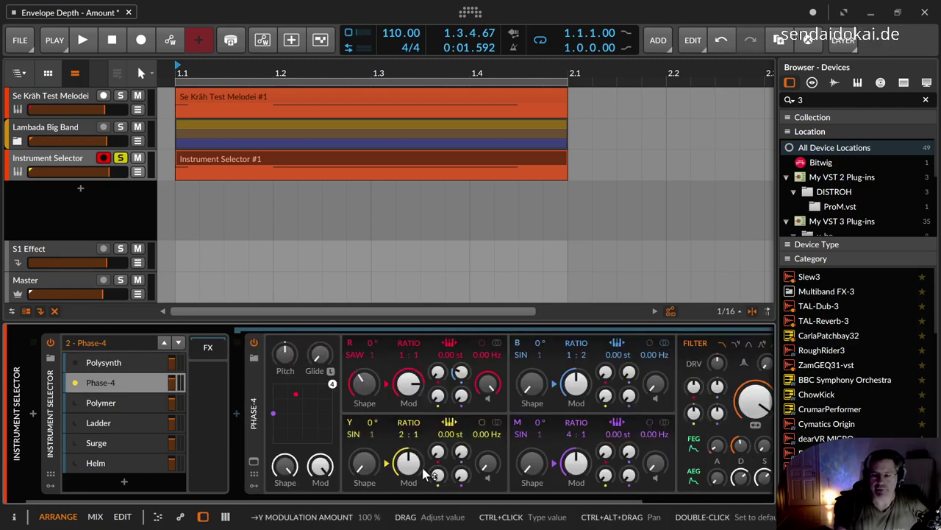
drag(419, 502, 565, 500)
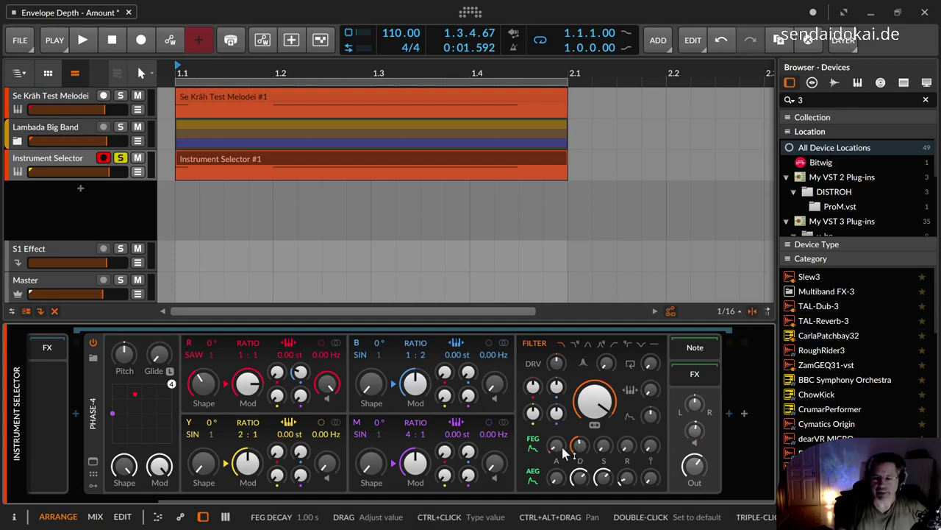
drag(651, 447, 655, 423)
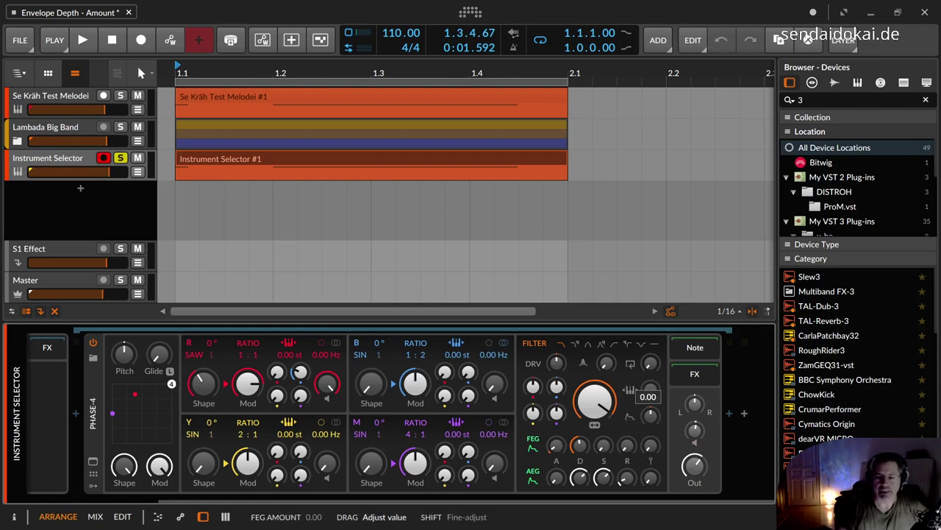
drag(650, 389, 649, 350)
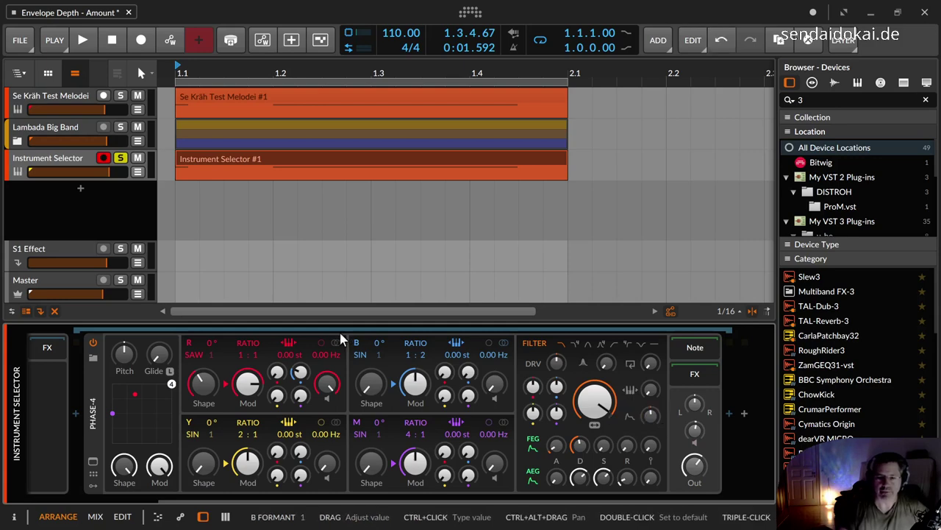
scroll(230, 389, left, 3)
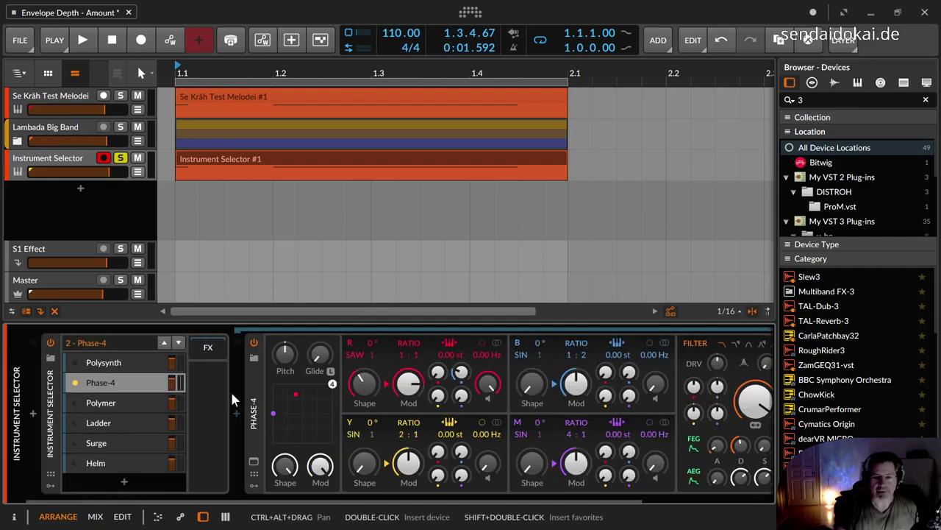
- Choose the Polymer layer, sweep its filter's Cutoff Modulation Amount to values such as -62 st, and return it to zero
click(92, 401)
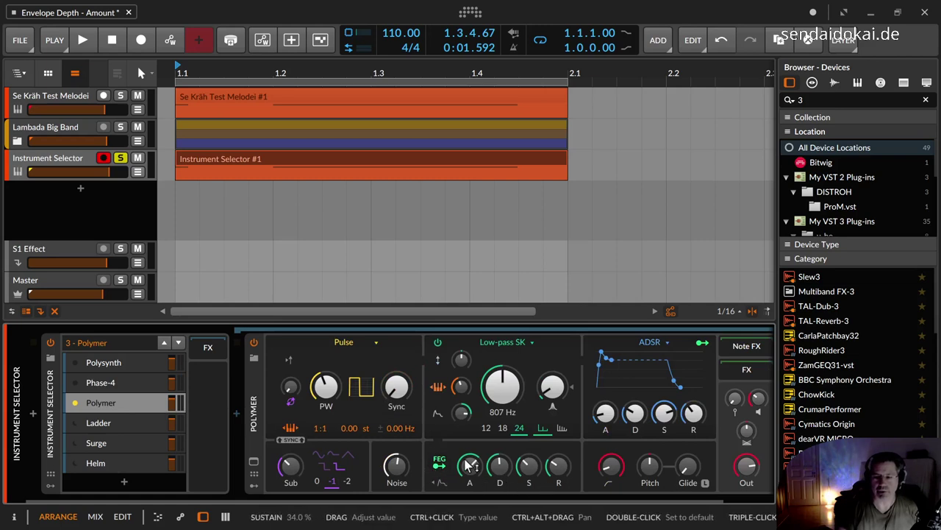
drag(469, 465, 466, 475)
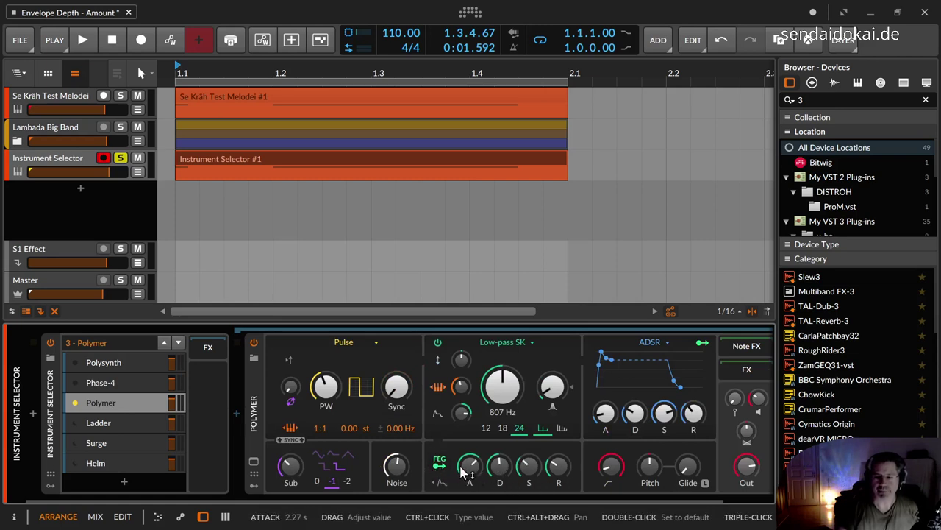
drag(461, 385, 460, 388)
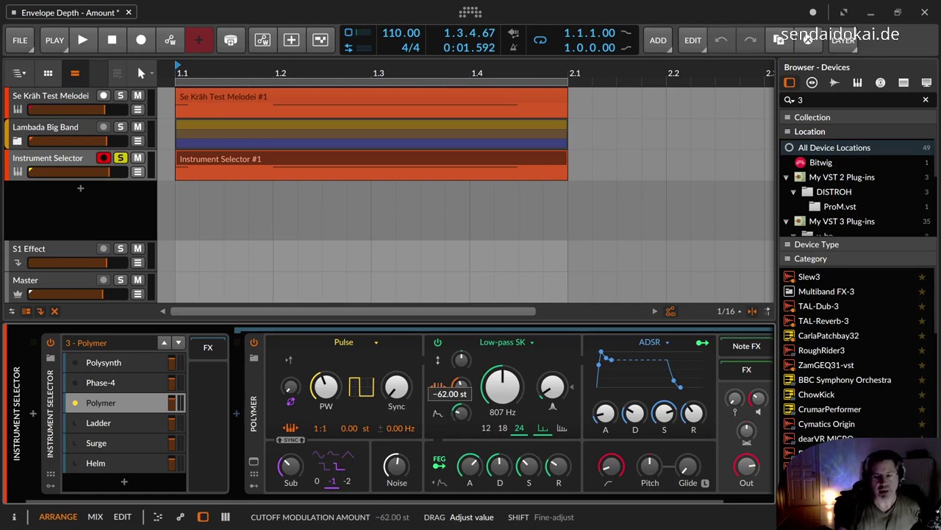
drag(460, 388, 461, 386)
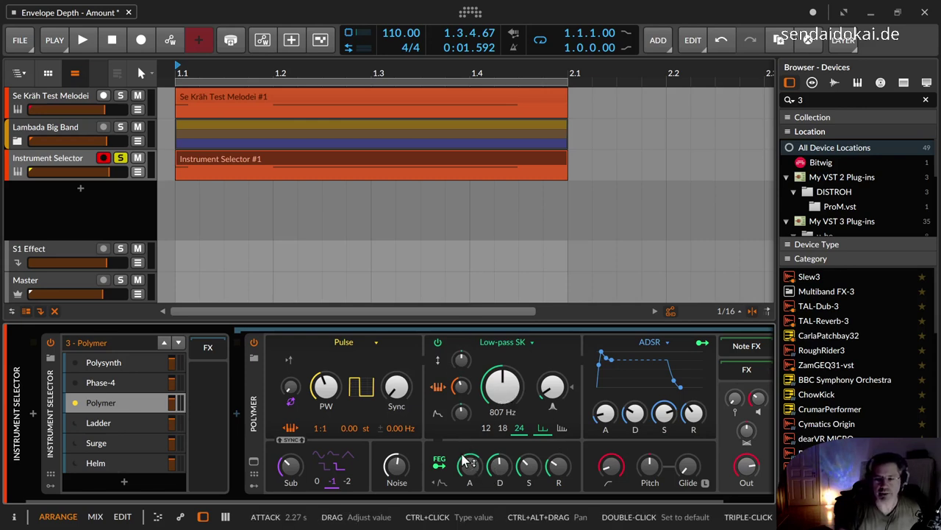
- Switch Polymer's Sub & Noise option beside the filter envelope on and back off
click(436, 488)
click(436, 483)
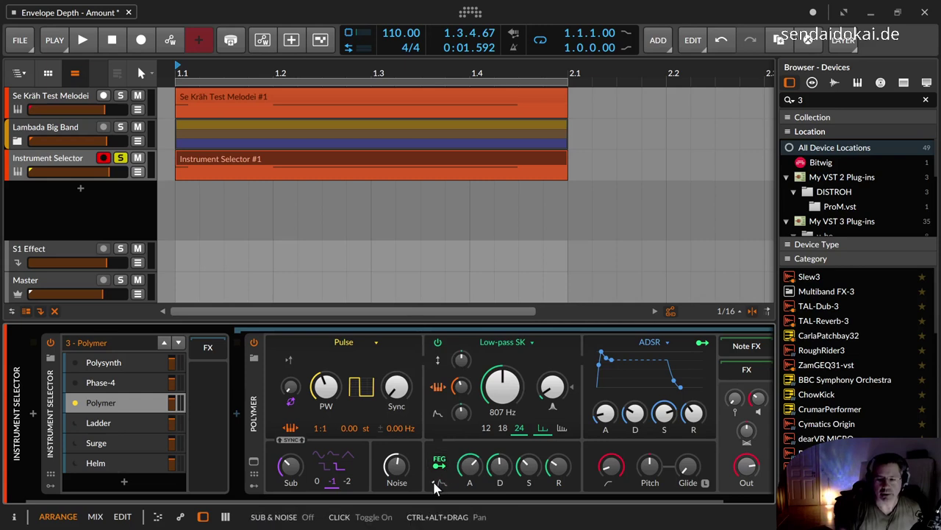
click(435, 483)
click(439, 486)
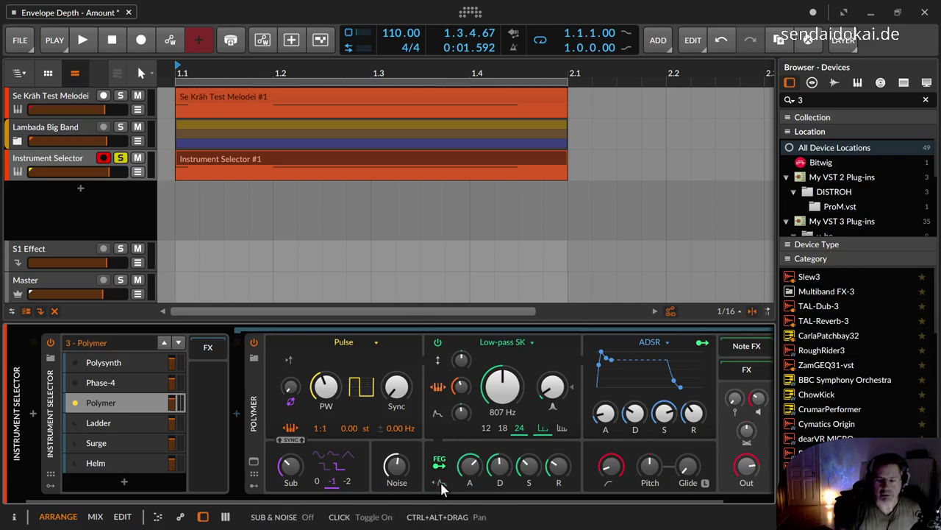
click(437, 485)
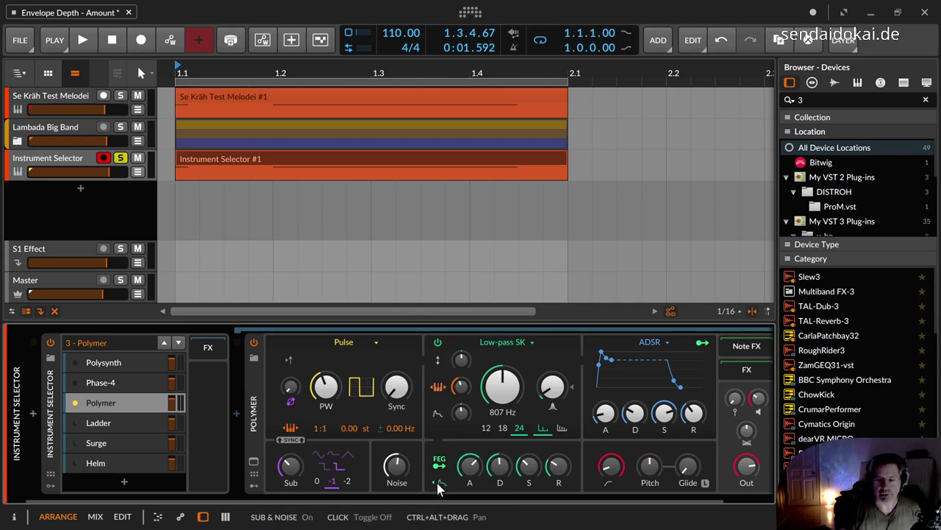
click(438, 485)
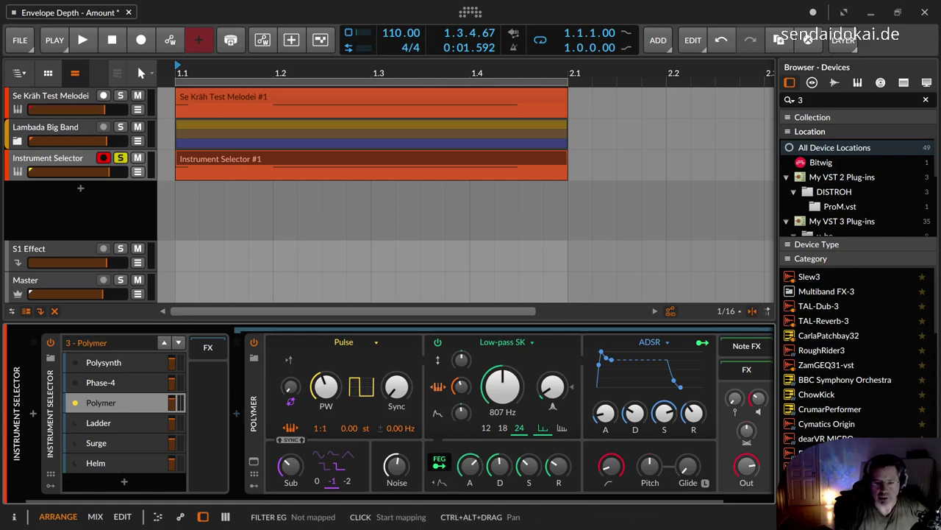
- Choose the Ladder layer and adjust its filter cutoff, ADSR modulation amount and envelope settings
click(74, 422)
click(74, 422)
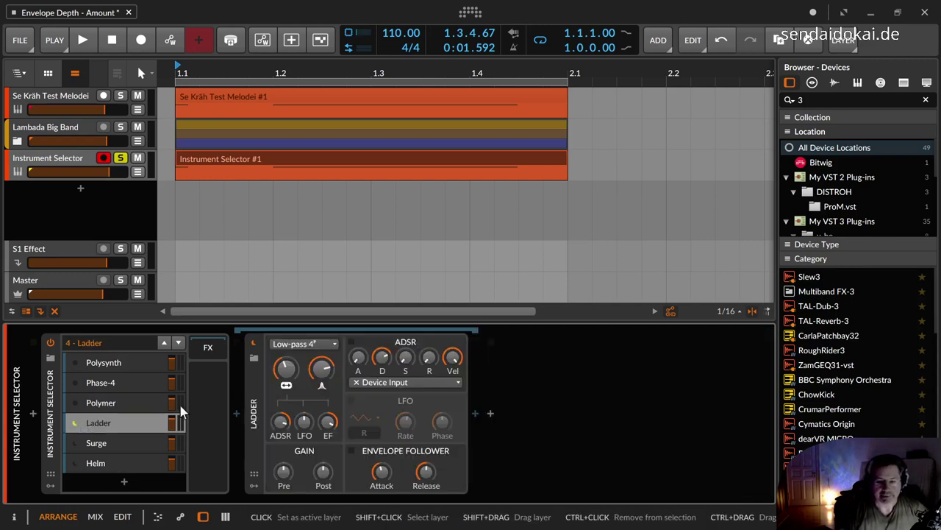
mouse_move(283, 426)
mouse_down()
mouse_move(283, 418)
mouse_move(284, 438)
mouse_move(280, 419)
mouse_up()
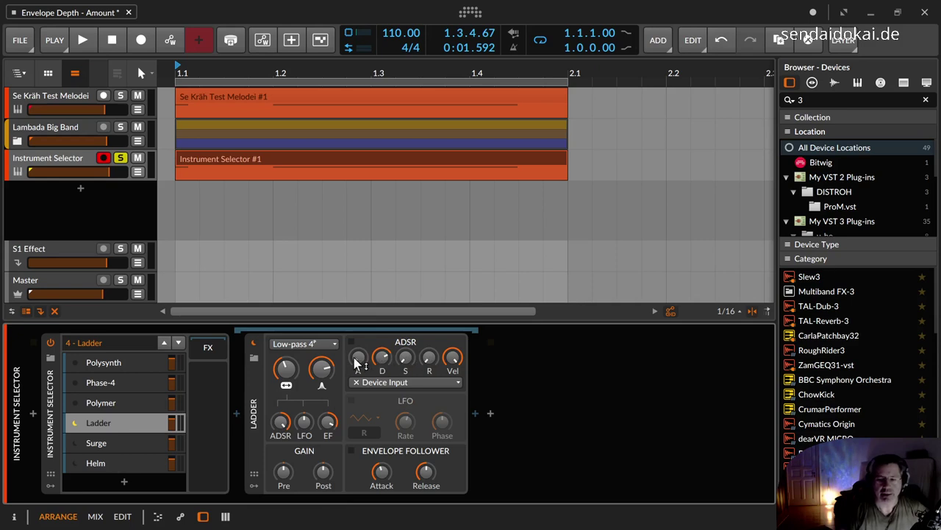
drag(362, 361, 380, 359)
drag(286, 368, 286, 361)
drag(453, 361, 453, 331)
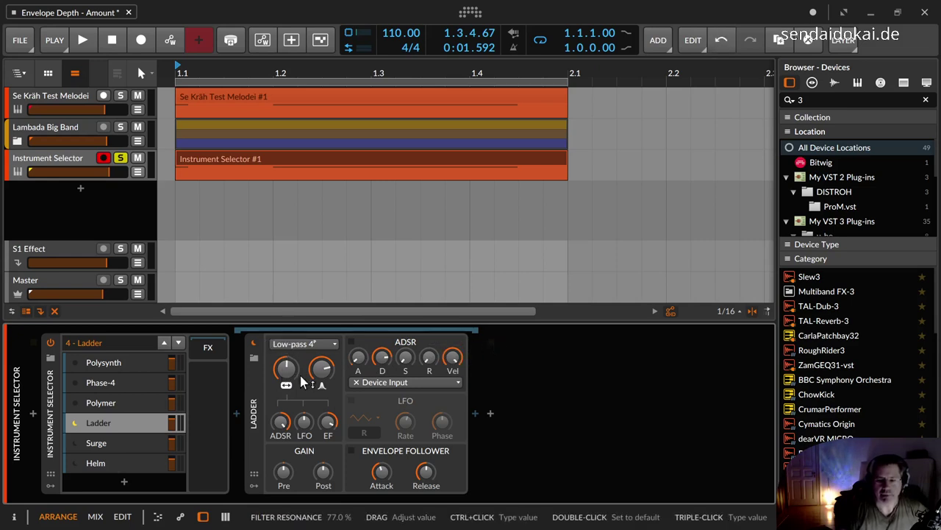
- Choose the Surge layer and, in its plug-in window, sweep the Filter EG amount for Filter 1 and reset it to 0.00 semitones
click(73, 444)
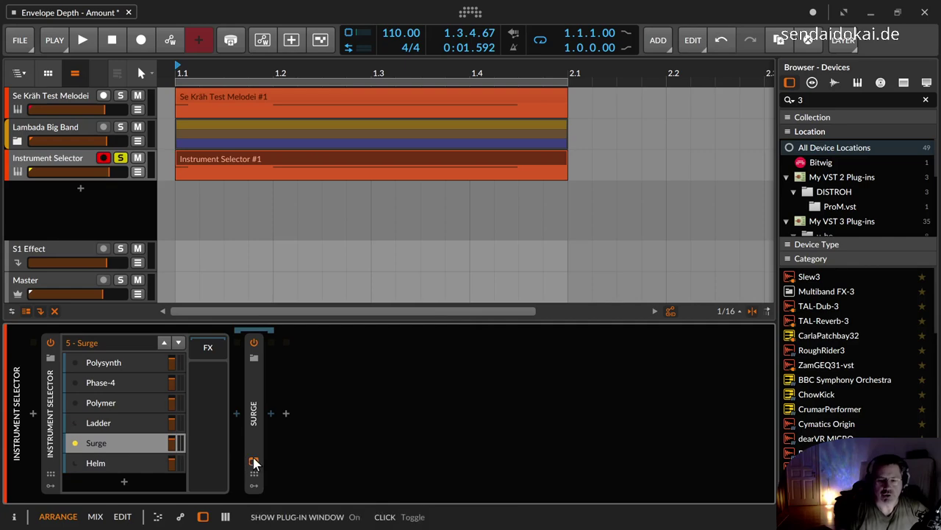
click(254, 462)
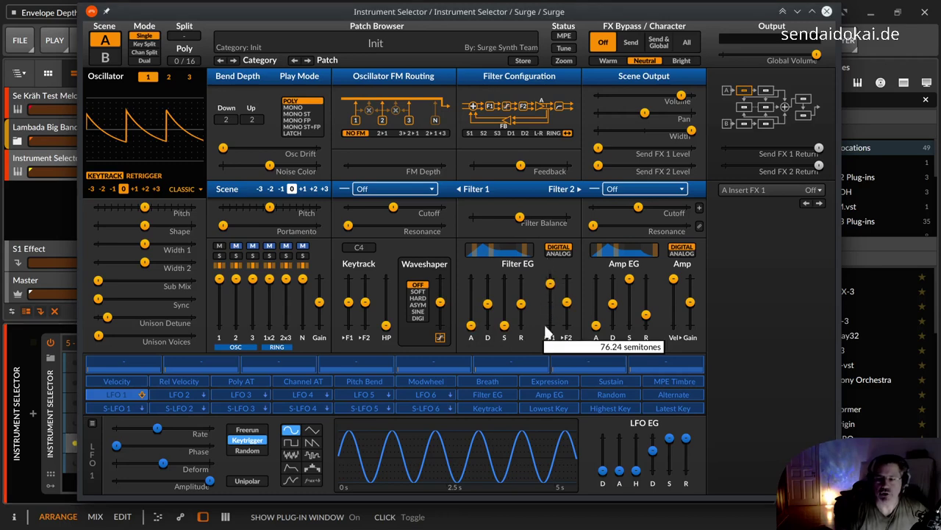
drag(548, 333, 549, 339)
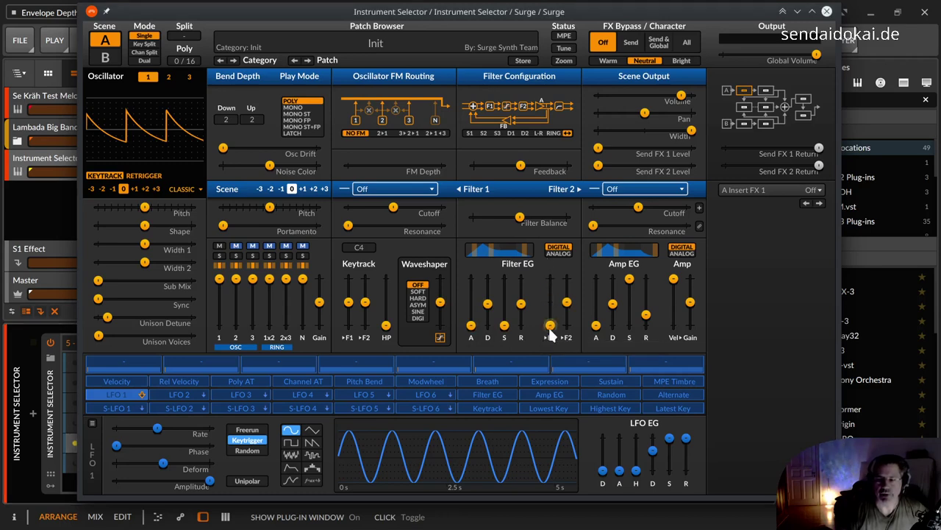
double_click(551, 325)
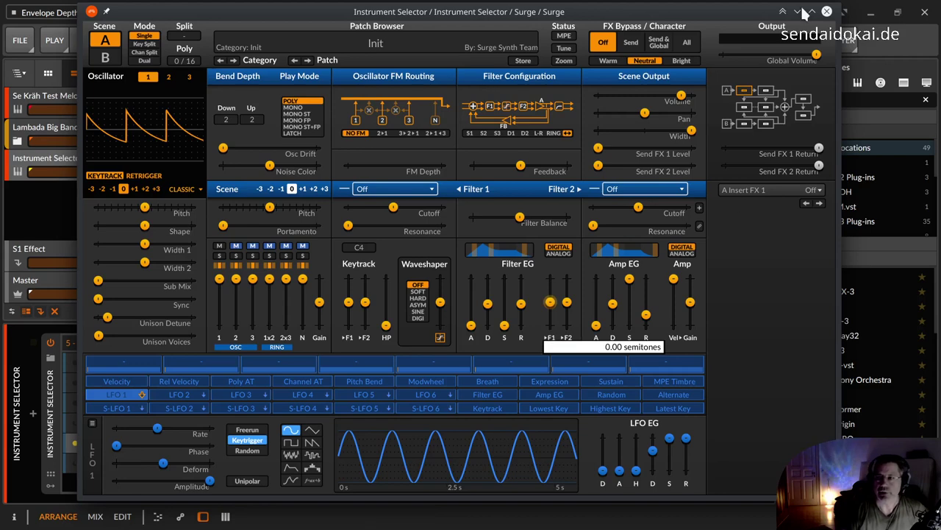
click(826, 12)
- Choose the Helm layer, open its plug-in window, and switch its filter off and on again
click(113, 464)
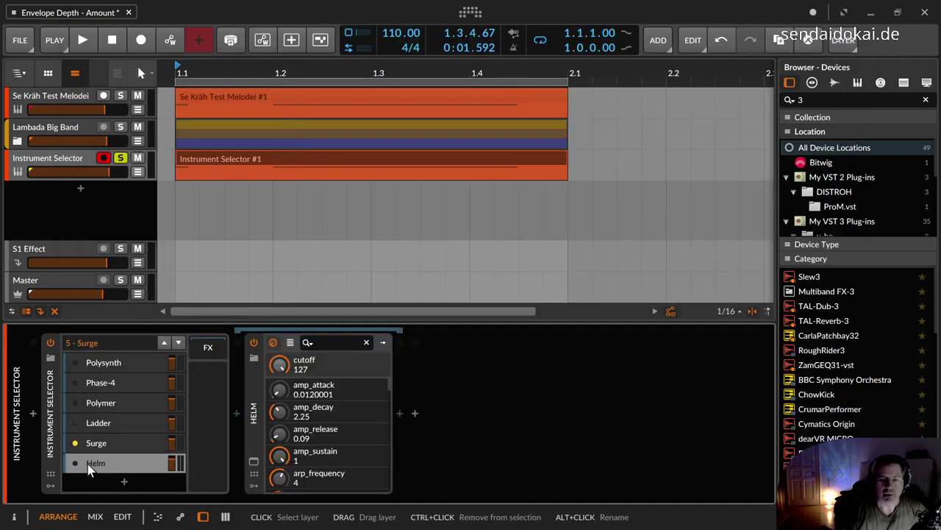
click(148, 465)
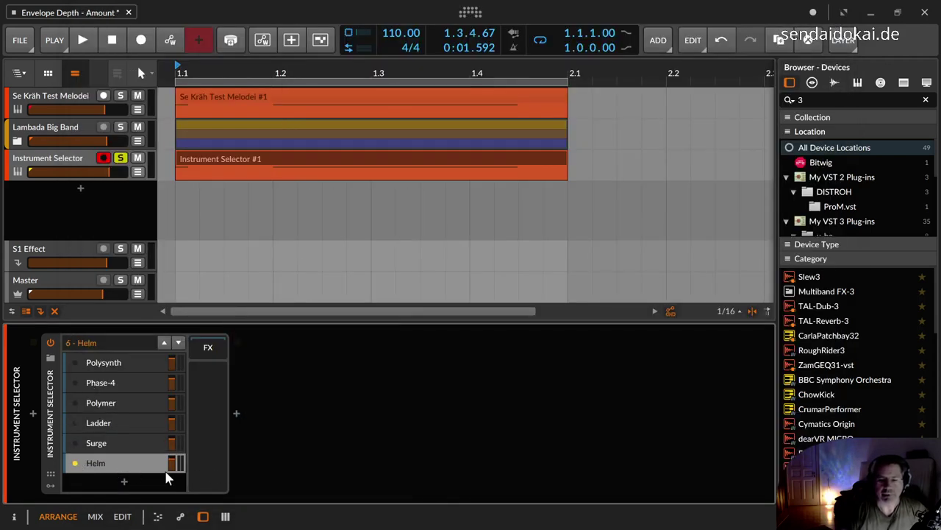
click(138, 464)
click(253, 459)
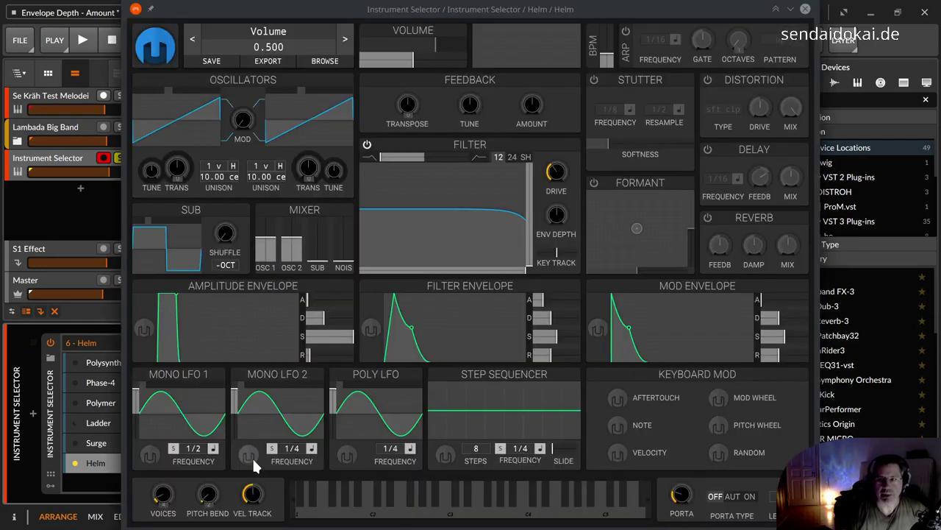
click(367, 145)
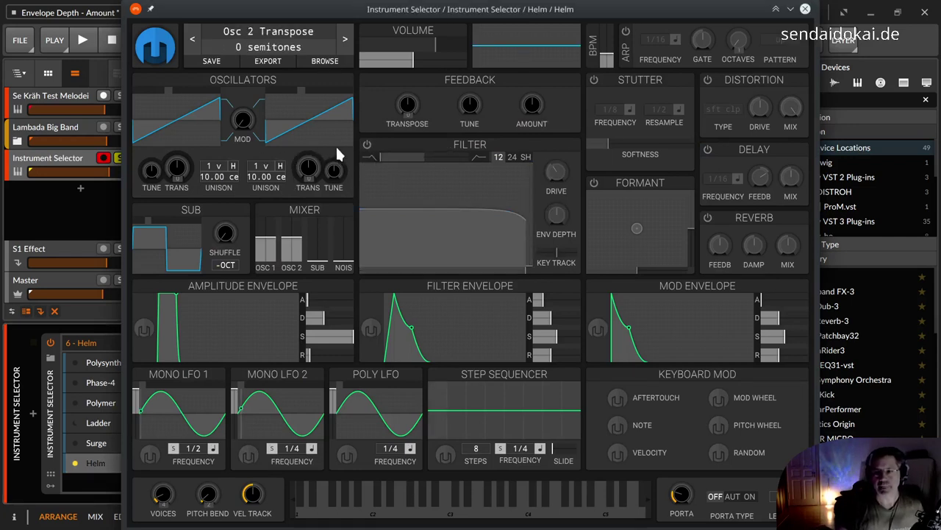
click(367, 145)
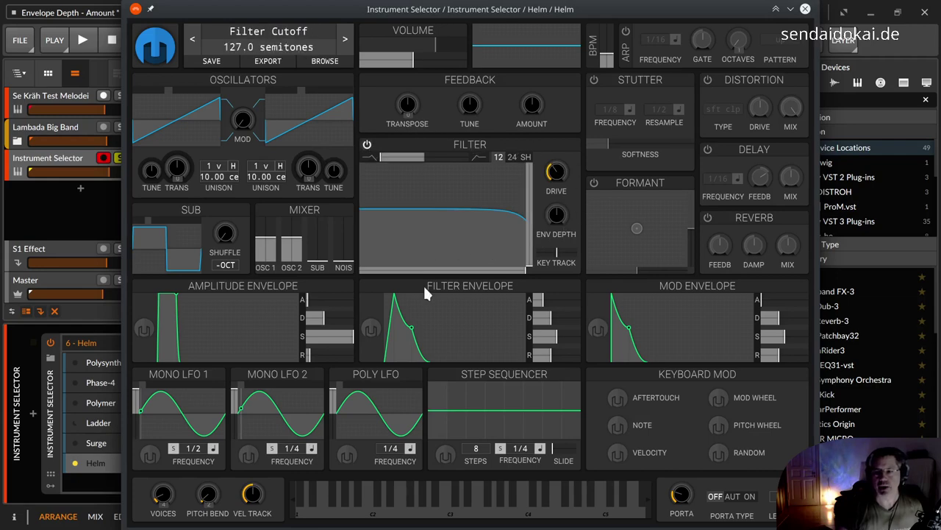
- Modulate a lowered Helm filter cutoff with the filter envelope by about 27.45 semitones and lengthen that envelope's attack
click(371, 329)
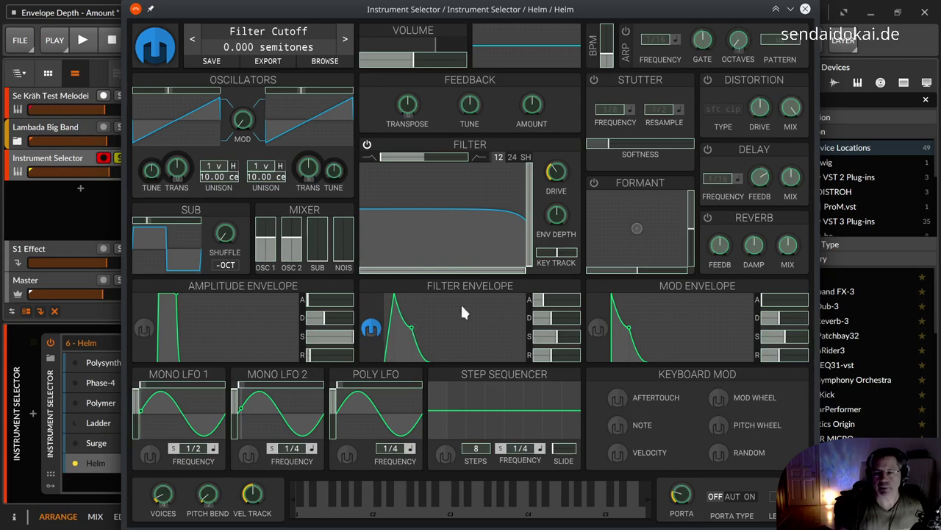
click(371, 328)
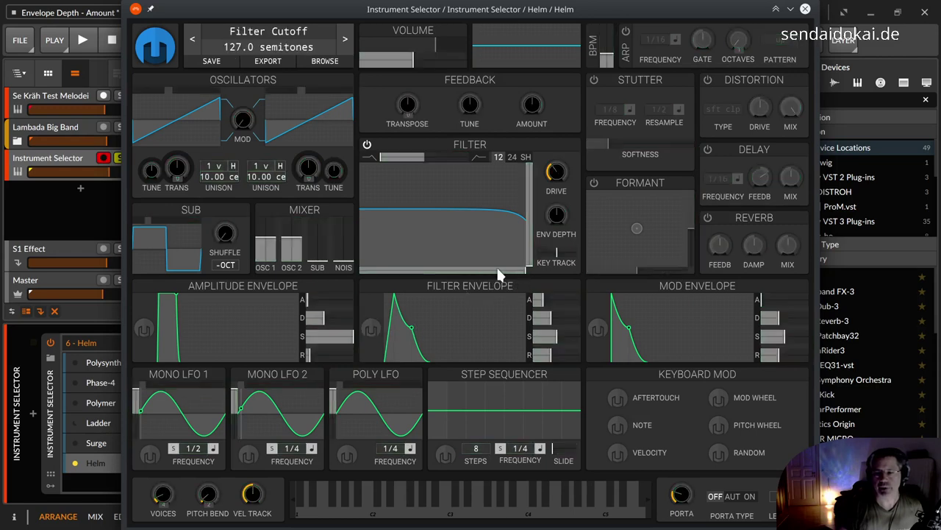
drag(505, 270, 466, 271)
click(369, 329)
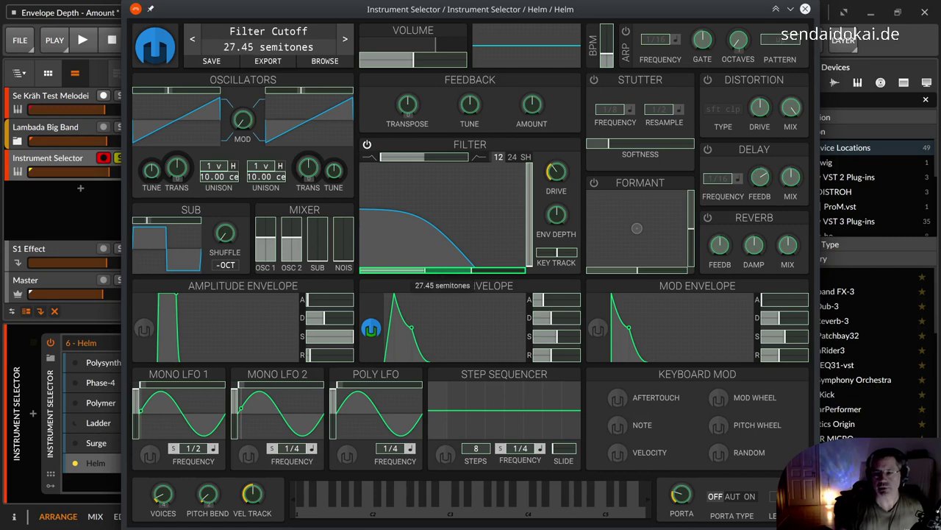
click(371, 328)
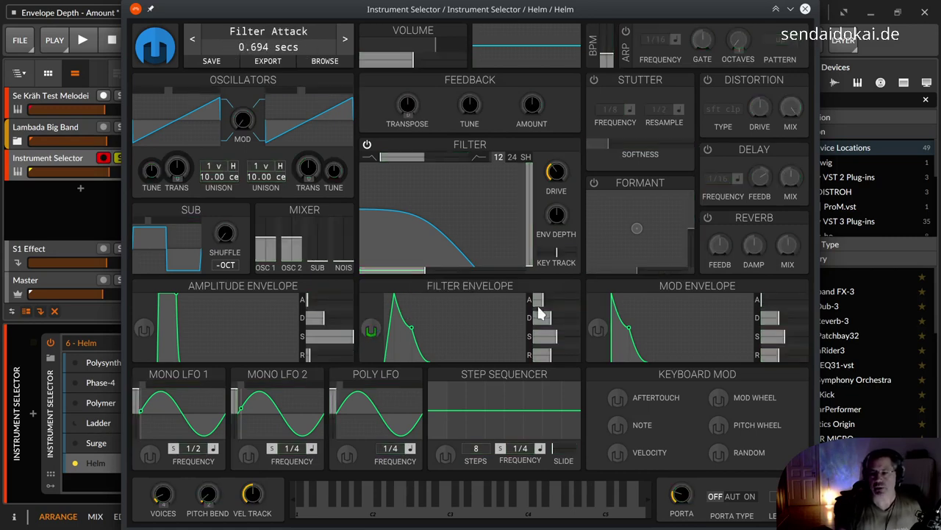
mouse_move(553, 305)
mouse_down()
mouse_move(543, 304)
mouse_move(552, 301)
mouse_up()
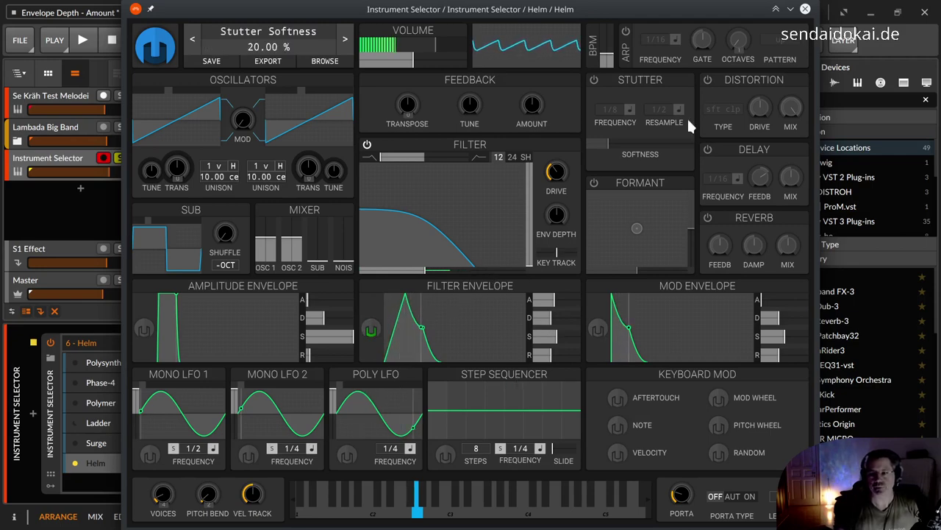
click(805, 9)
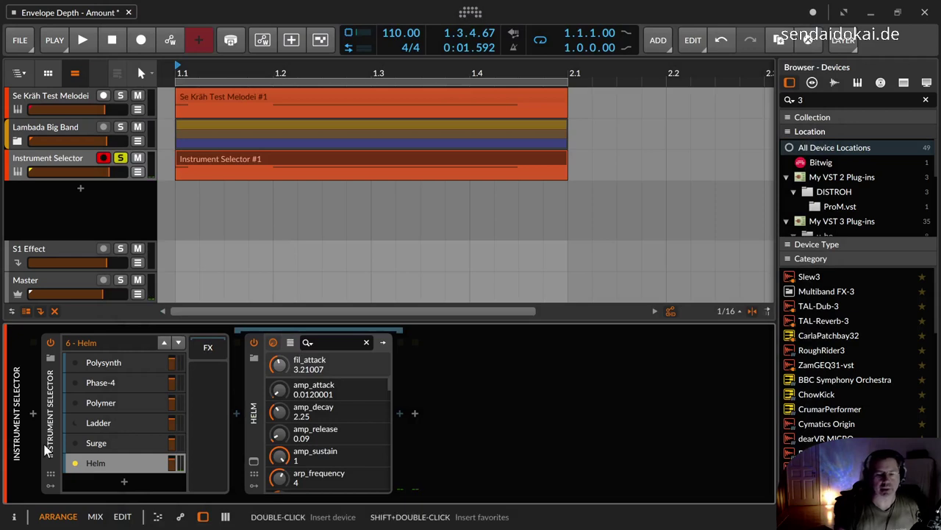
- Choose the Polysynth layer and set its filter to 46.4 % resonance and a frequency of 672 Hz
click(75, 360)
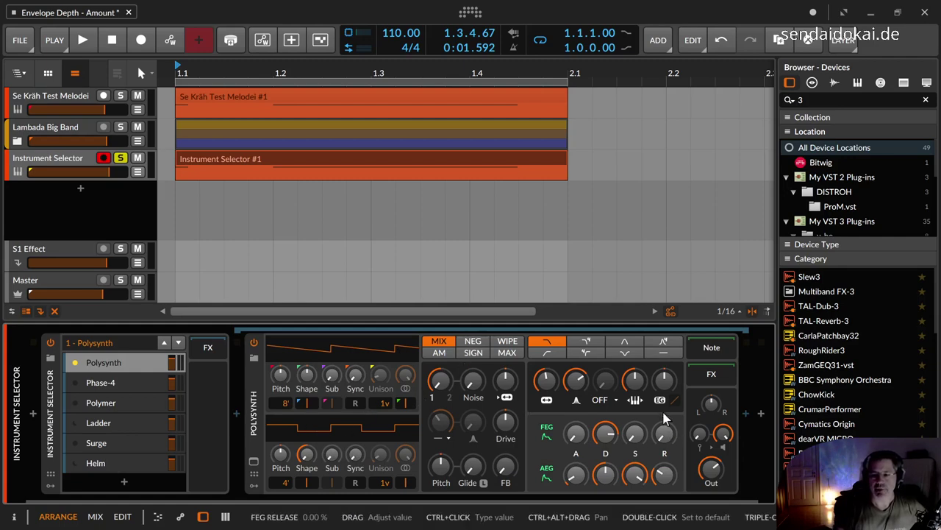
click(576, 379)
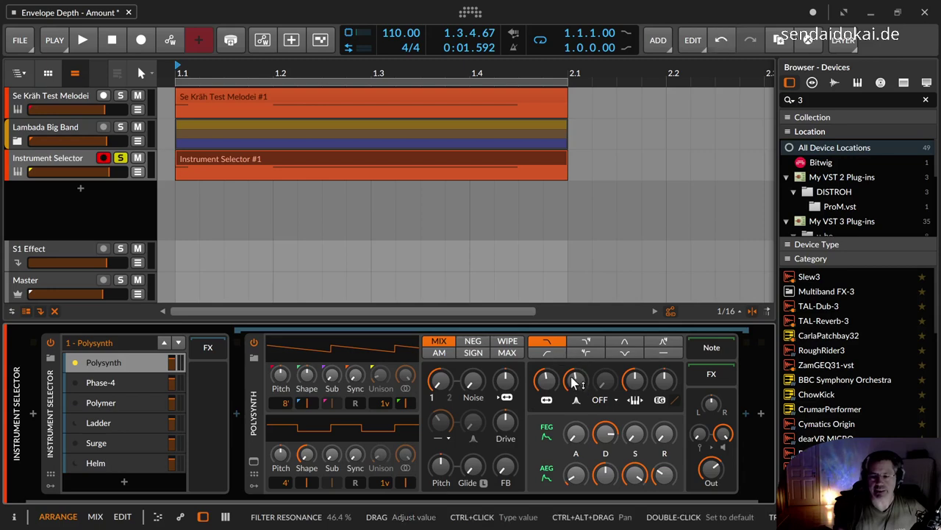
click(546, 378)
drag(545, 379, 553, 387)
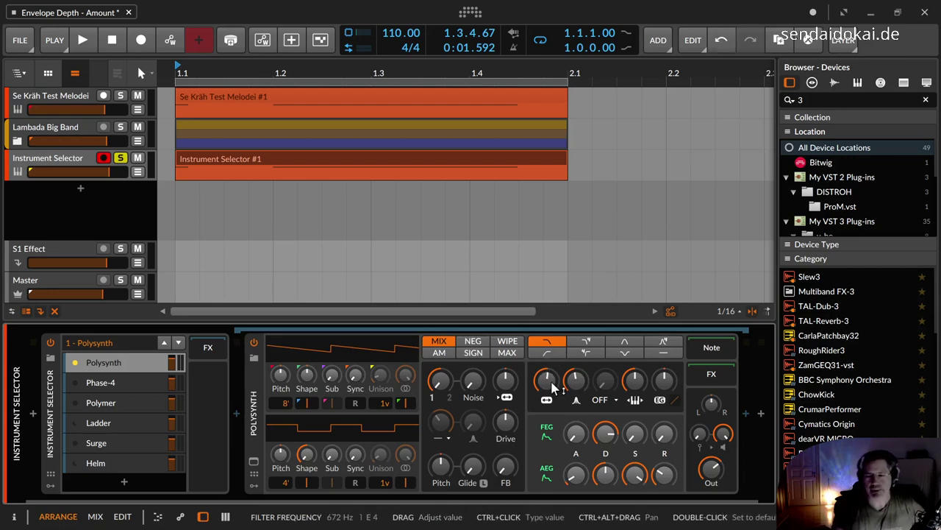
double_click(53, 436)
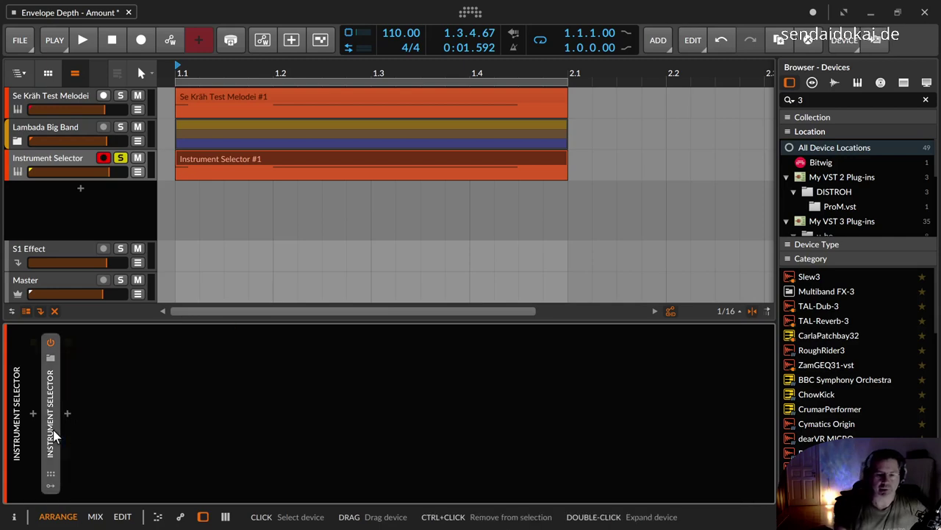
double_click(53, 432)
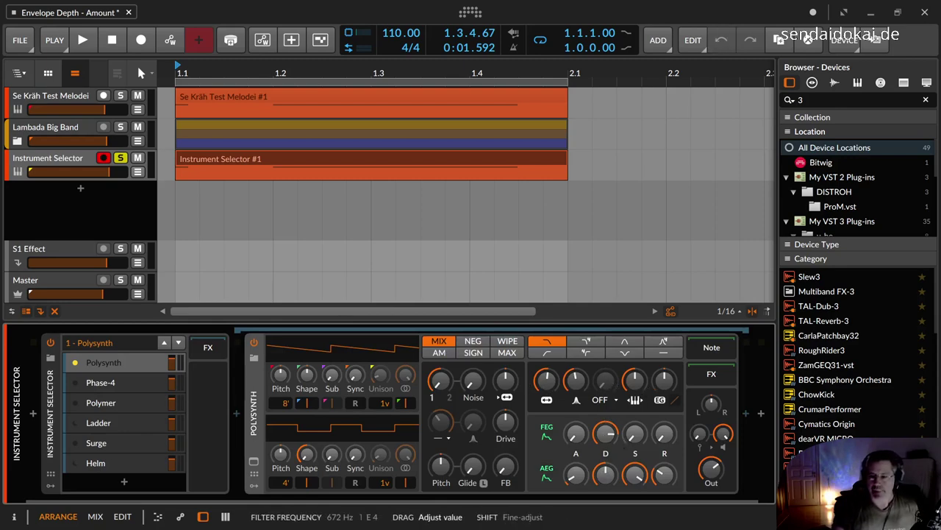
- Readjust Polysynth's filter frequency with the Low-pass (2-pole) type and shorten the filter envelope's decay
drag(548, 381, 580, 384)
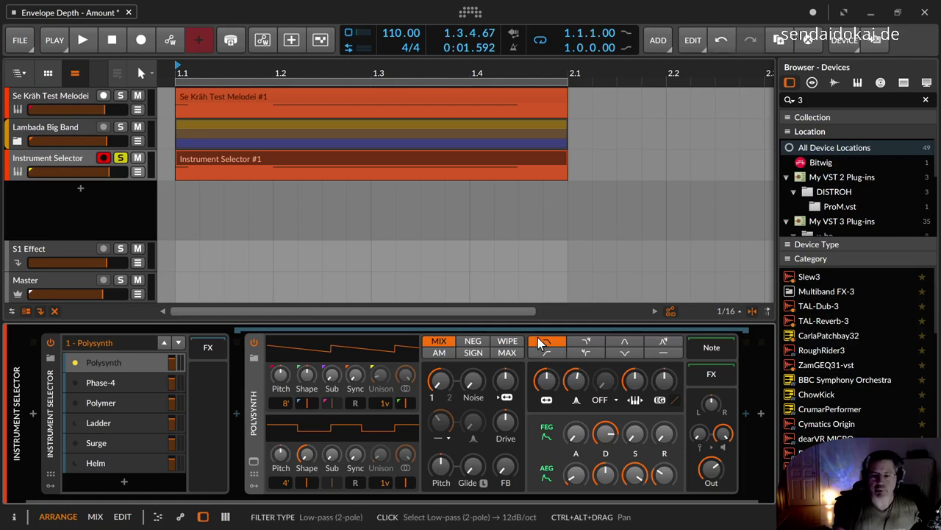
click(550, 342)
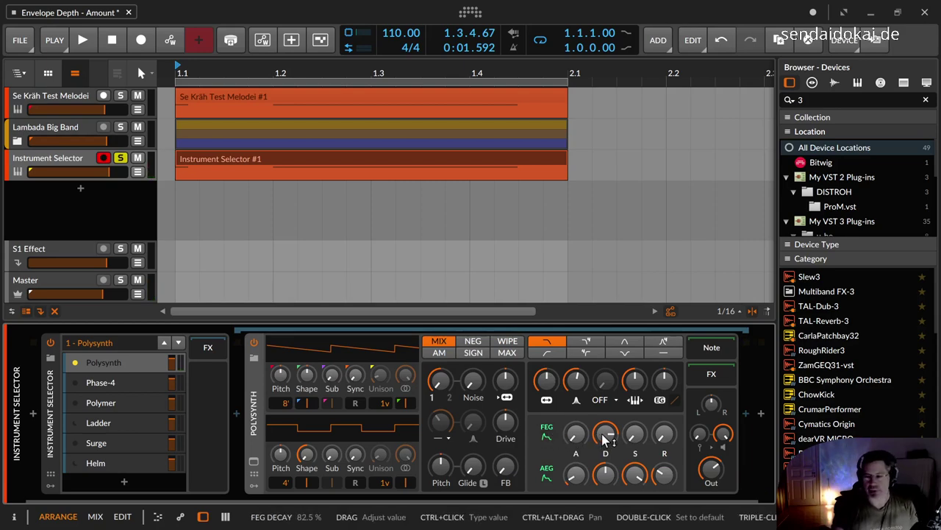
drag(605, 437, 605, 526)
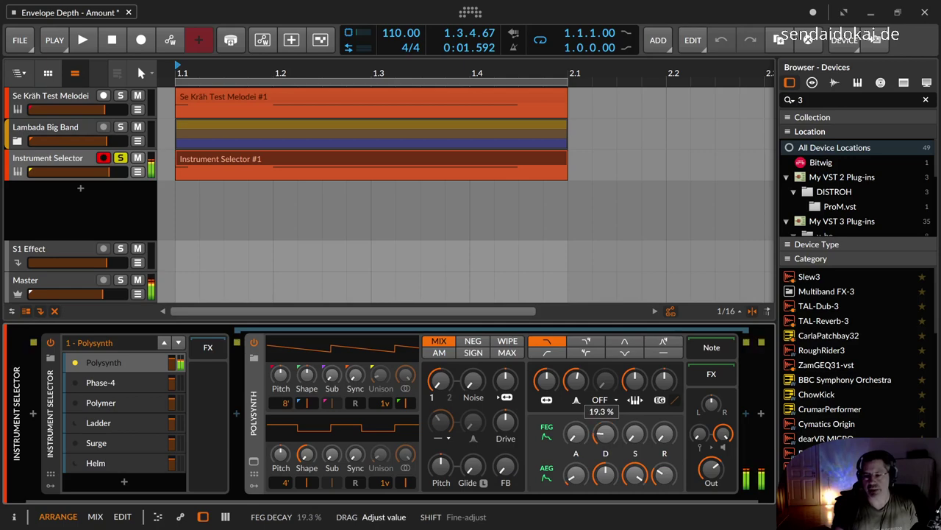
drag(637, 435, 598, 435)
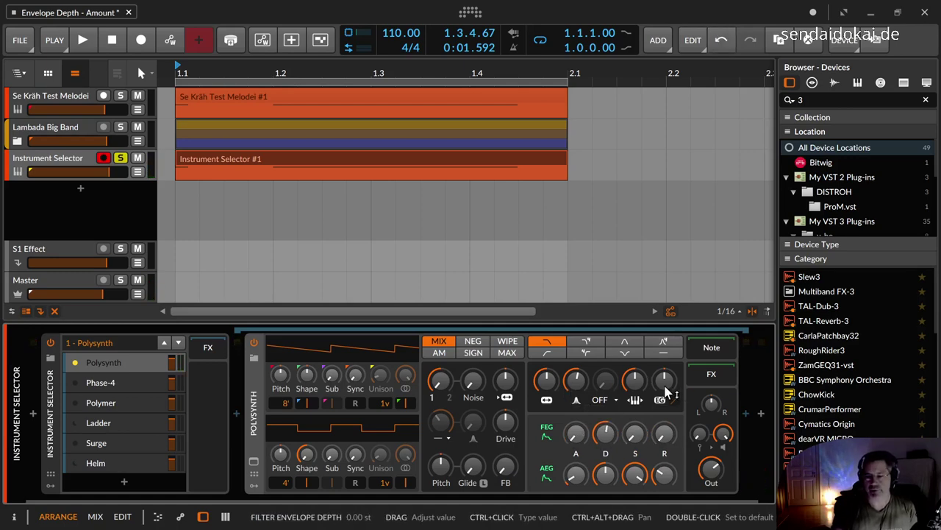
- Sweep Polysynth's filter envelope depth between +96 st and -96 st and settle it at +64.64 st
mouse_move(665, 380)
mouse_down()
mouse_move(664, 365)
mouse_move(665, 389)
mouse_up()
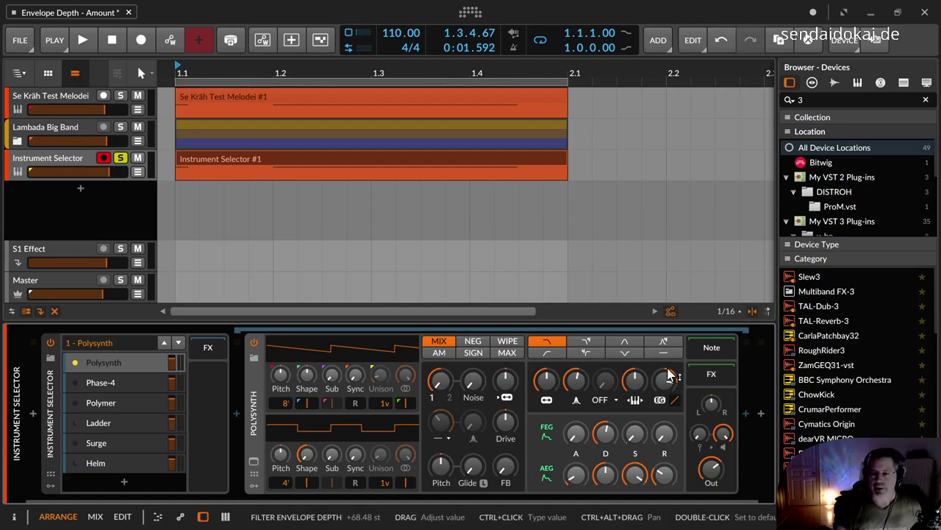
drag(666, 381, 667, 373)
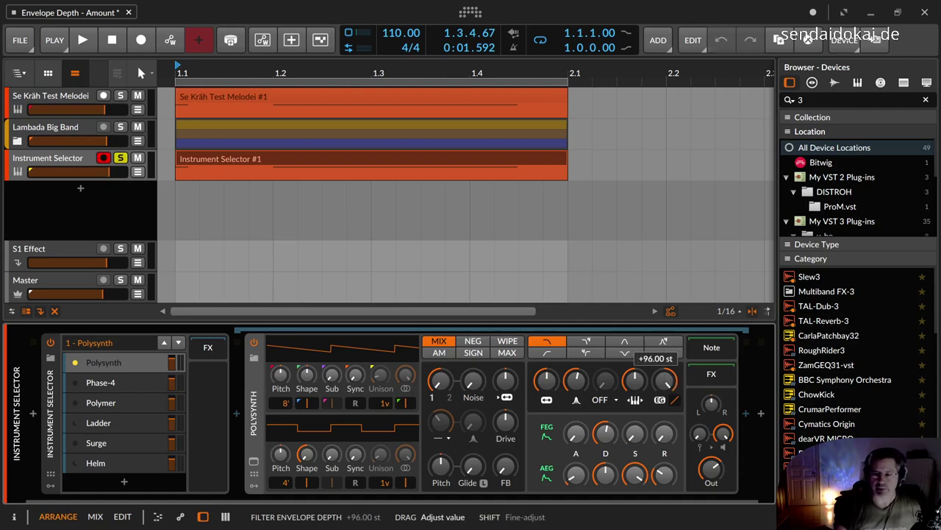
drag(664, 374, 665, 456)
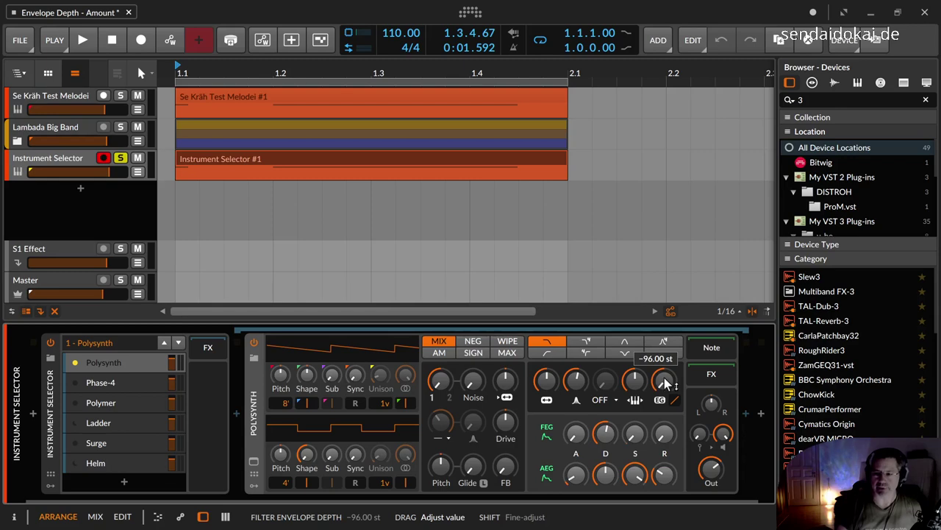
drag(664, 379, 665, 309)
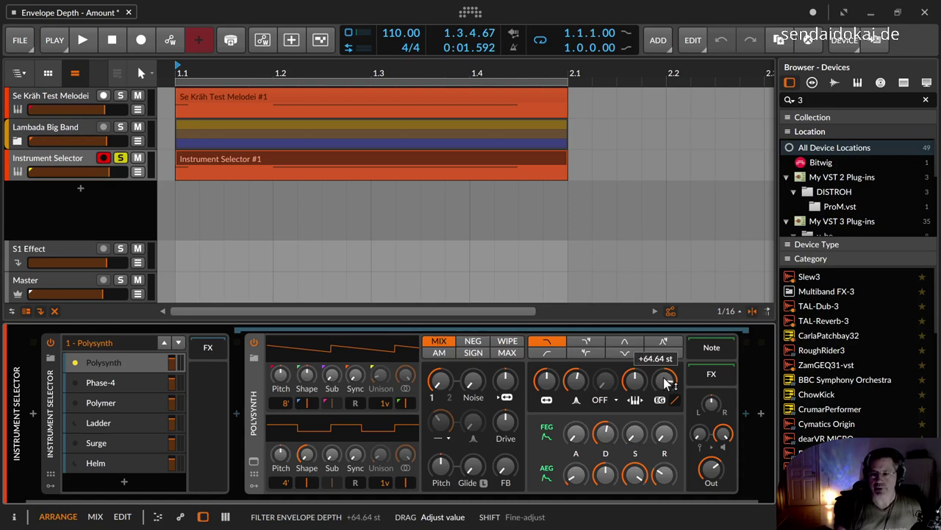
drag(665, 381, 666, 381)
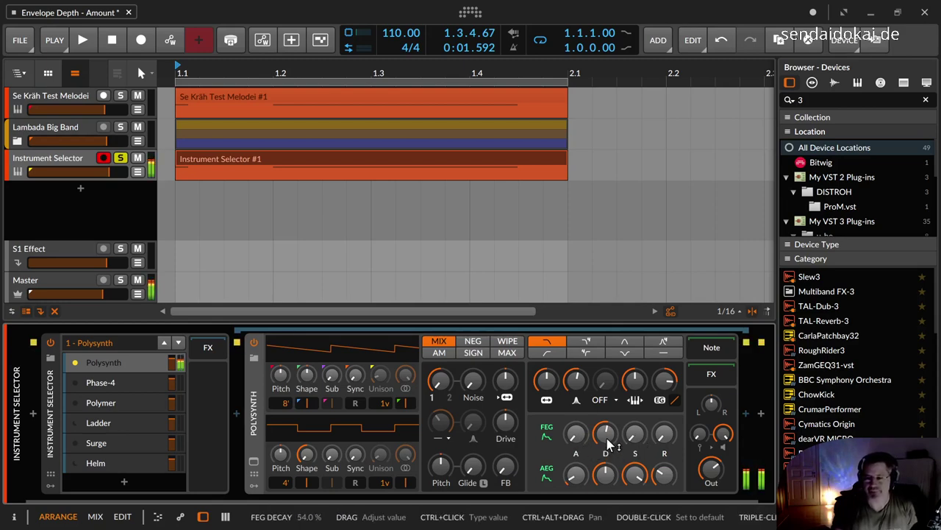
- Reduce the filter envelope's decay to 0 % and raise the filter envelope depth from zero to +68.48 st
mouse_move(608, 441)
mouse_down()
mouse_move(609, 456)
mouse_move(612, 434)
mouse_up()
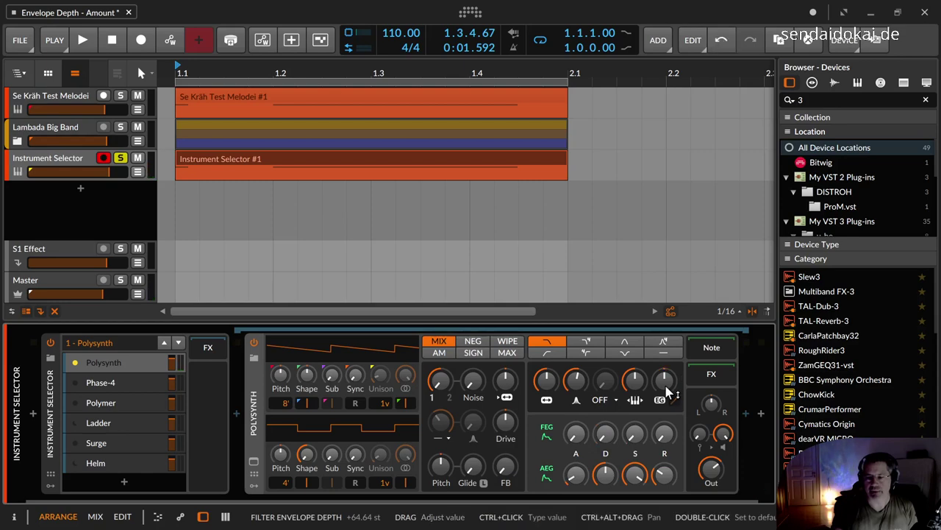
mouse_move(607, 445)
mouse_down()
mouse_move(607, 423)
mouse_move(607, 437)
mouse_up()
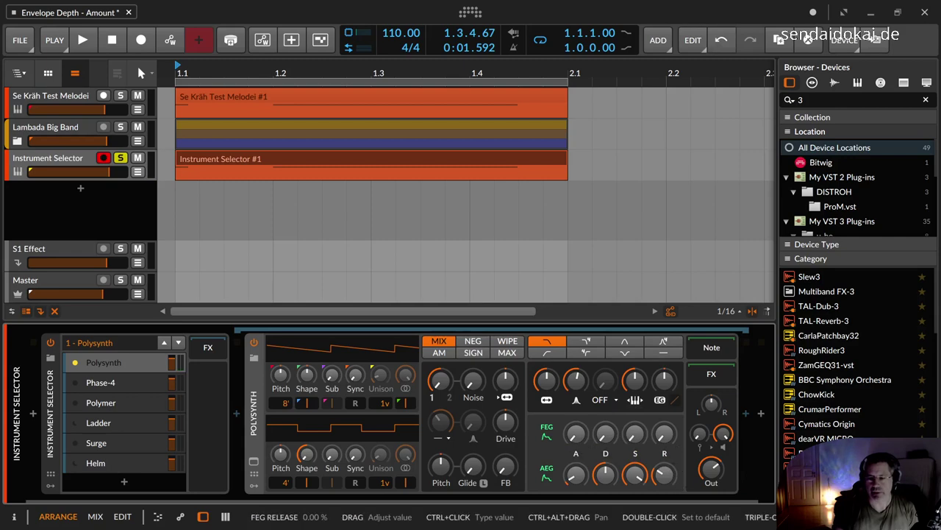
click(664, 379)
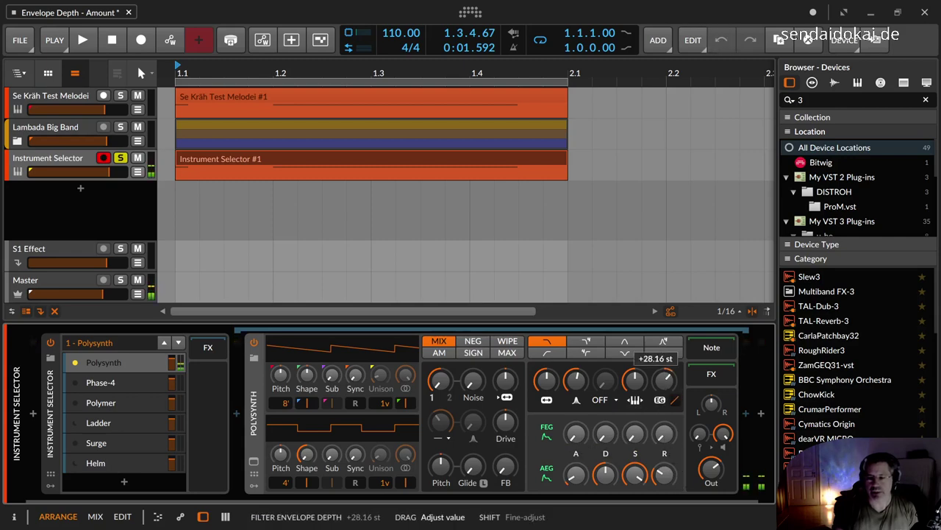
drag(664, 380, 664, 365)
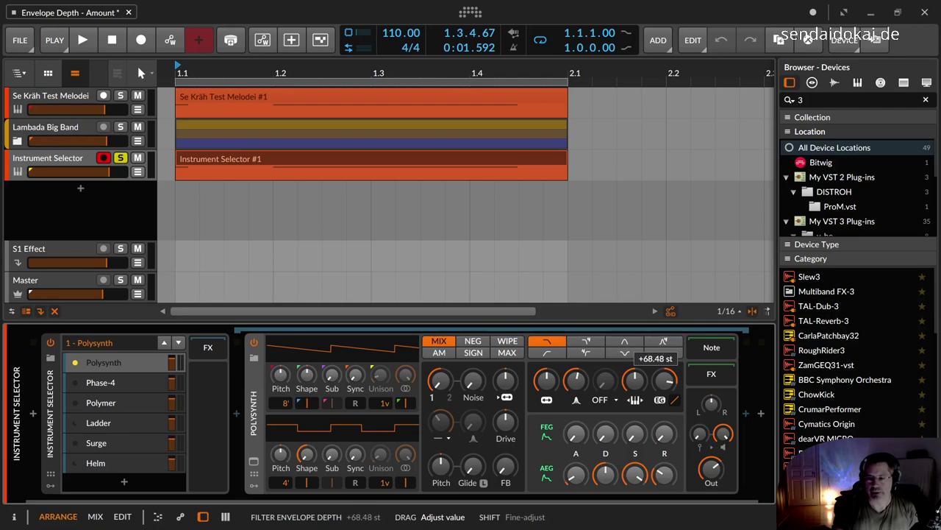
drag(664, 365, 664, 364)
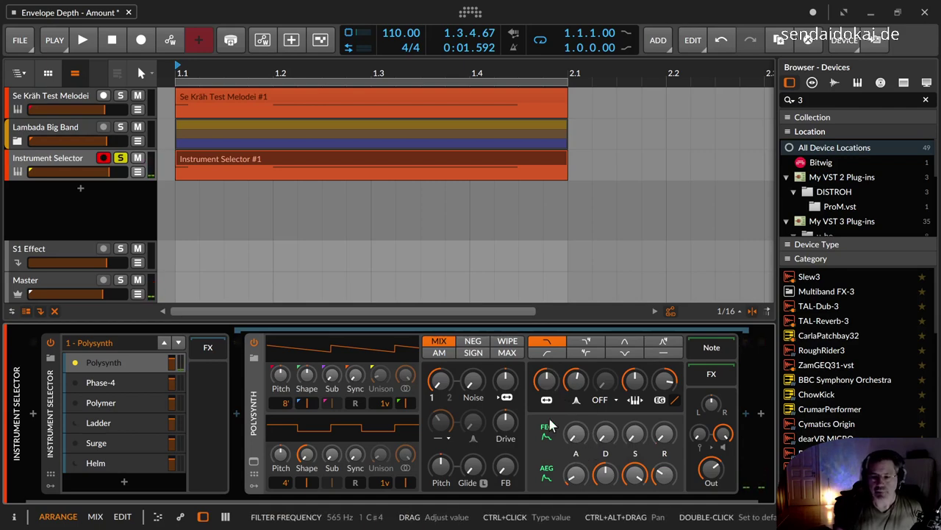
- Try a filter envelope attack of 63.7 % and longer, plus a longer decay, and return both to 0 %
click(576, 434)
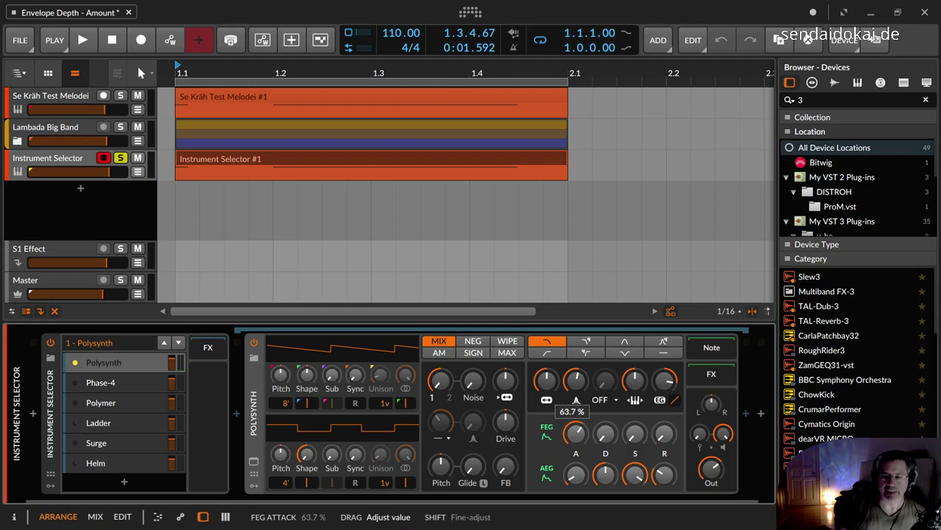
drag(576, 434, 579, 434)
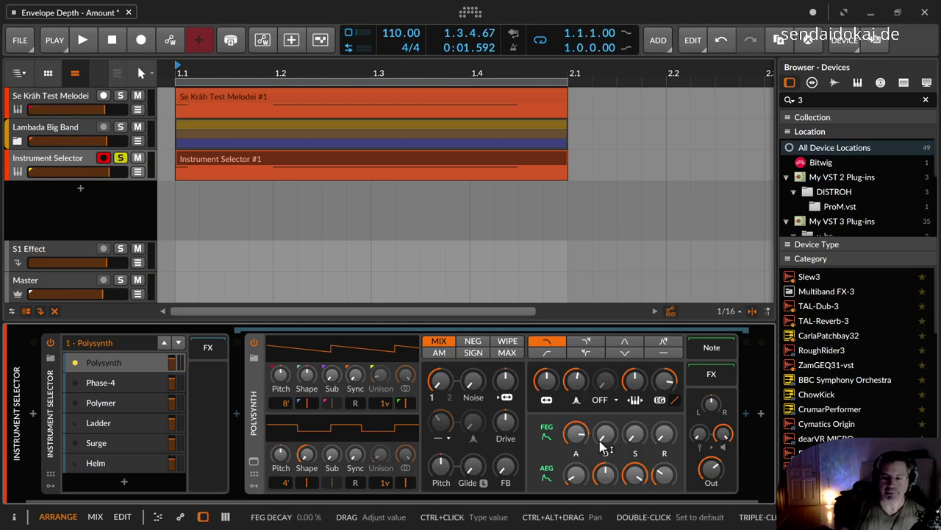
drag(605, 434, 605, 410)
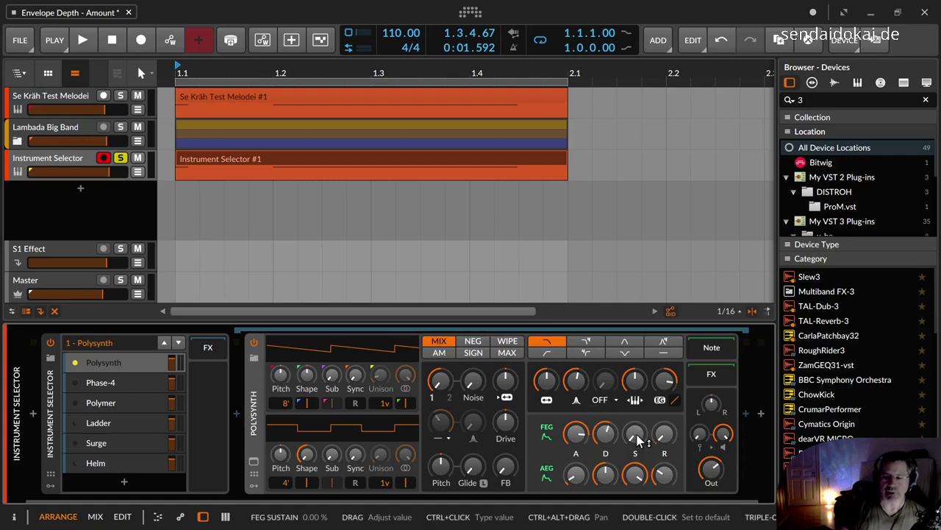
click(603, 440)
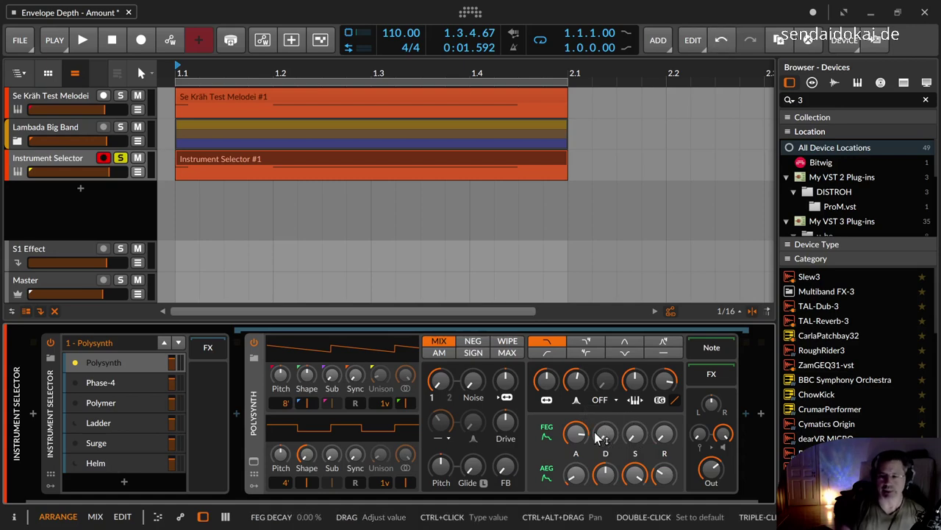
drag(606, 441, 610, 441)
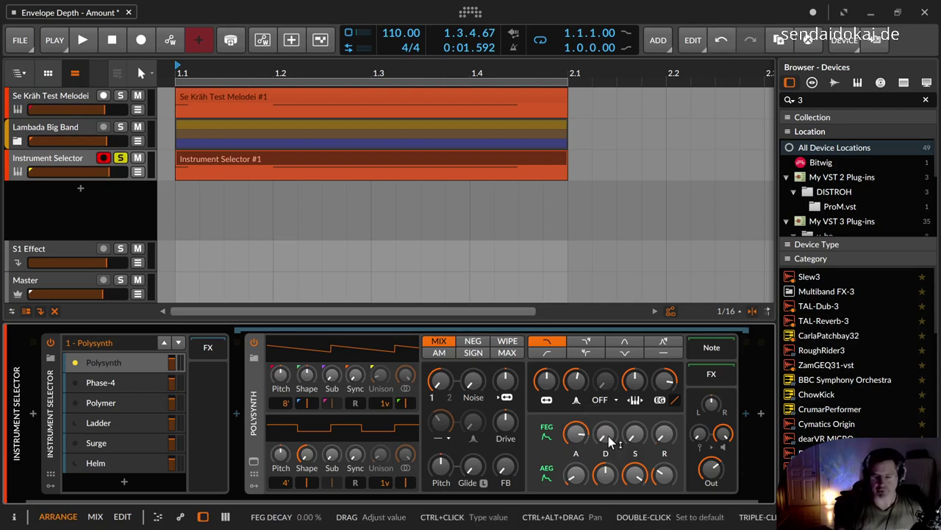
drag(636, 435, 640, 456)
click(632, 435)
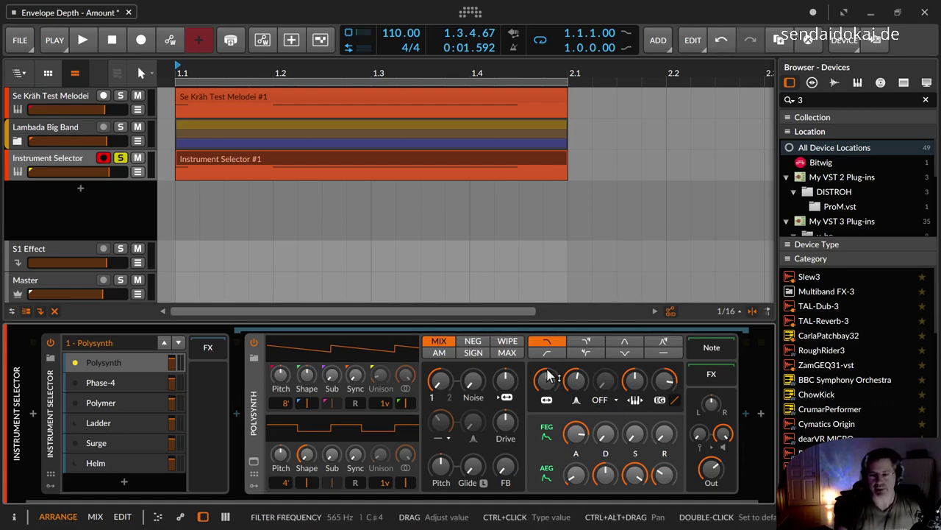
click(578, 424)
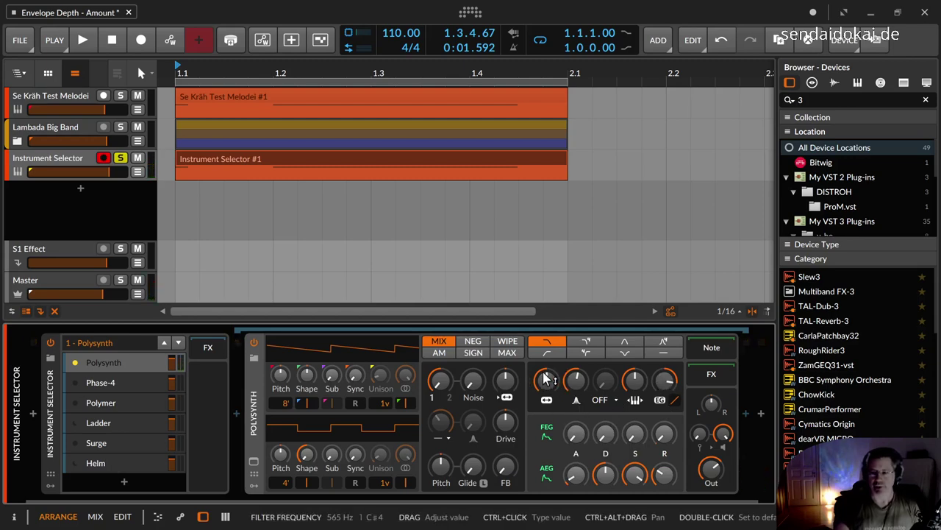
- Try a filter envelope sustain of 54.3 % and bring it back to 0 %
click(634, 436)
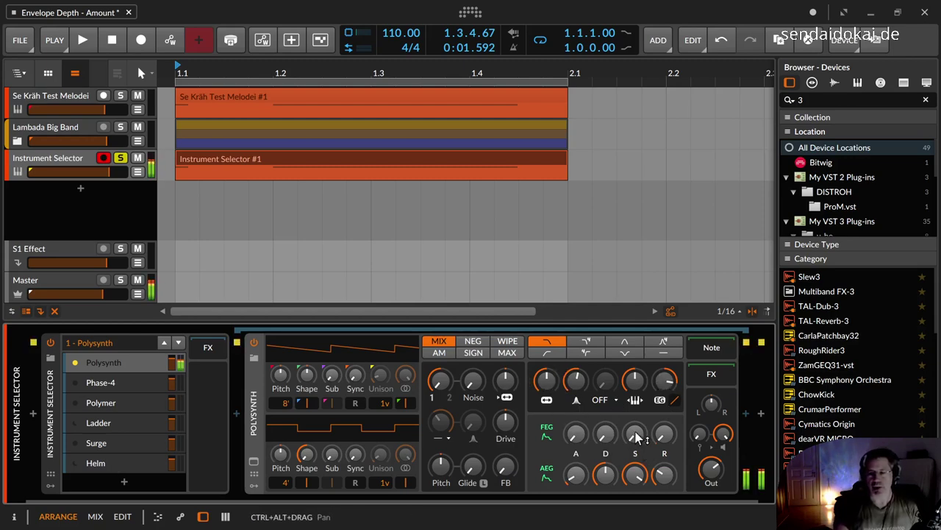
mouse_move(634, 436)
mouse_down()
mouse_move(635, 400)
mouse_move(642, 447)
mouse_up()
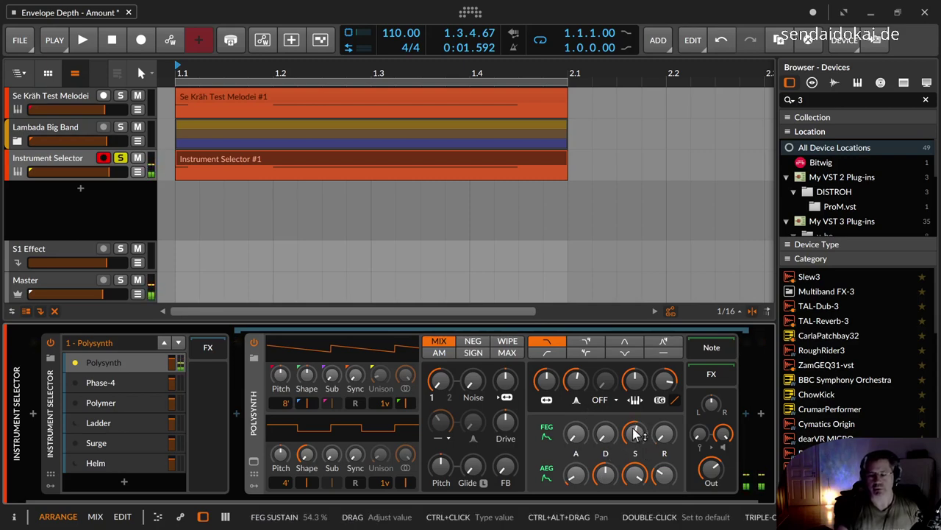
drag(636, 434, 664, 439)
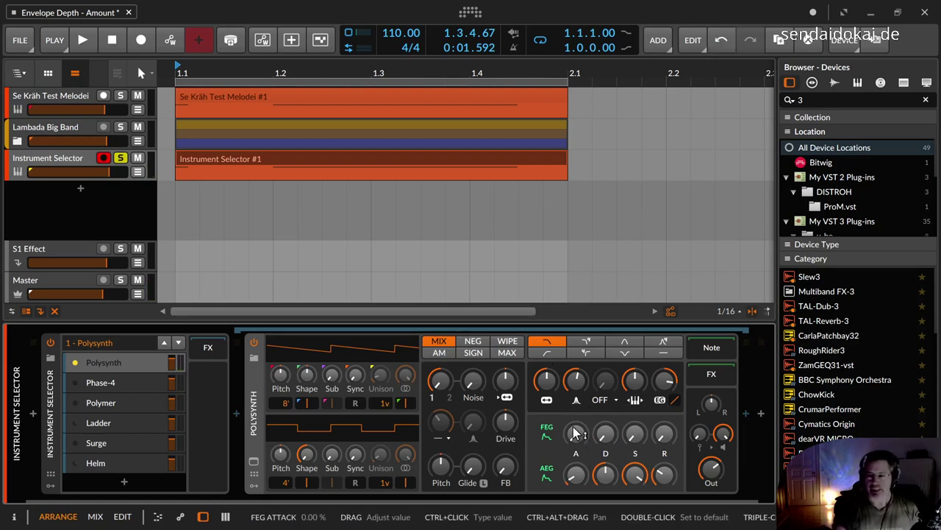
- Shape the filter envelope with a long attack, a short decay, 24.7 % sustain and a longer release
mouse_move(576, 434)
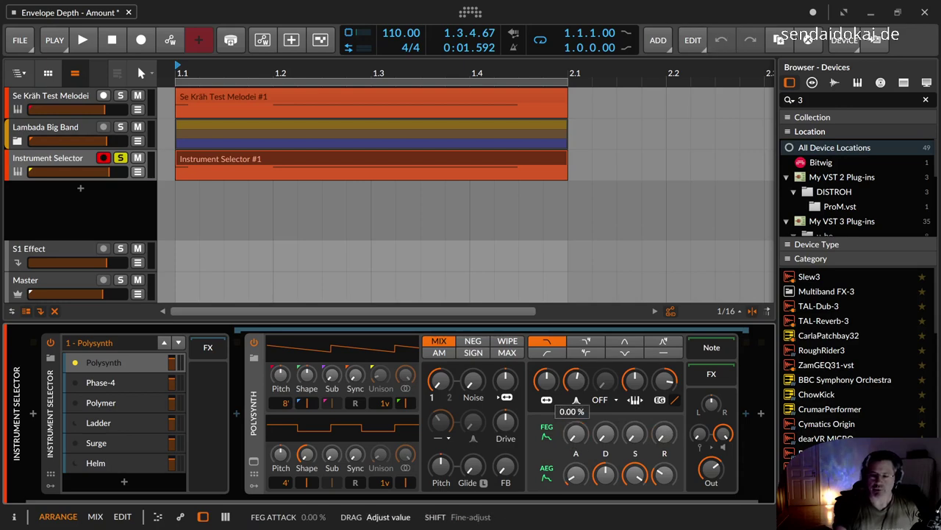
drag(573, 441, 579, 446)
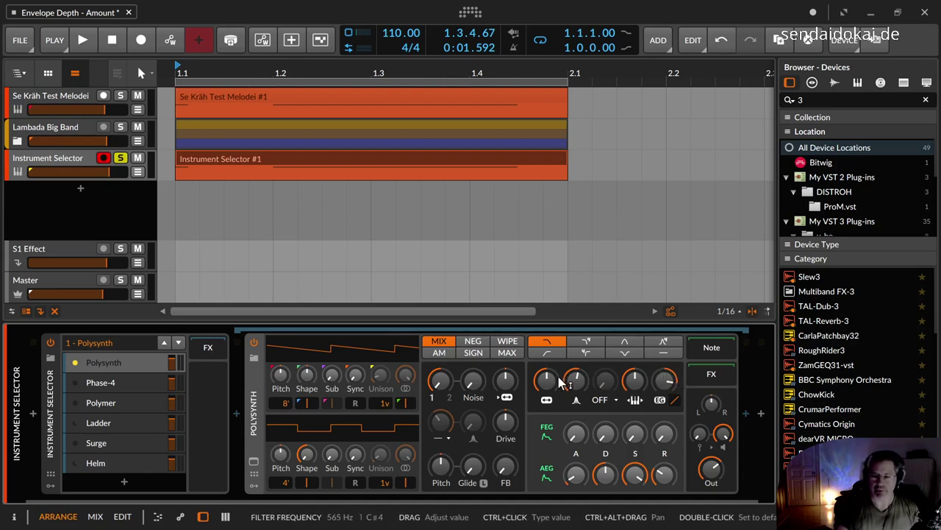
drag(576, 434, 576, 390)
mouse_move(576, 434)
mouse_down()
mouse_move(576, 423)
mouse_move(577, 434)
mouse_up()
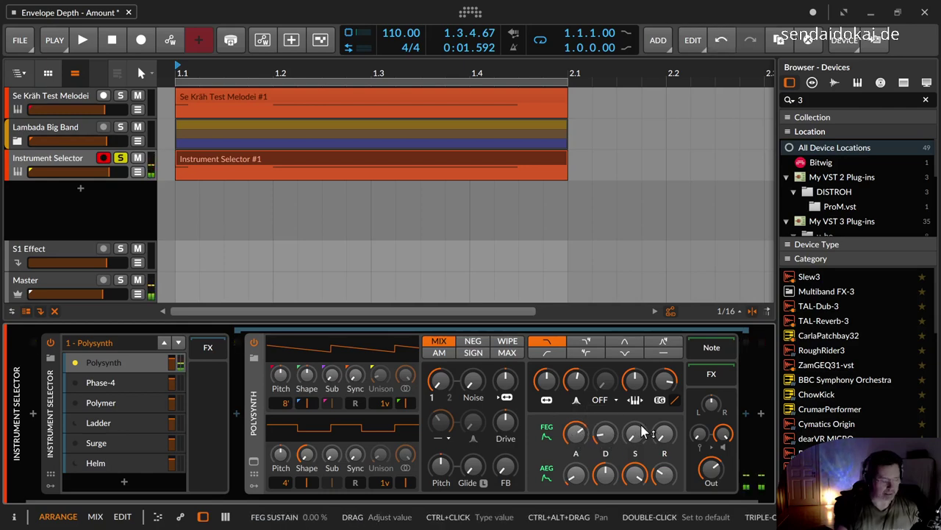
drag(642, 436, 668, 437)
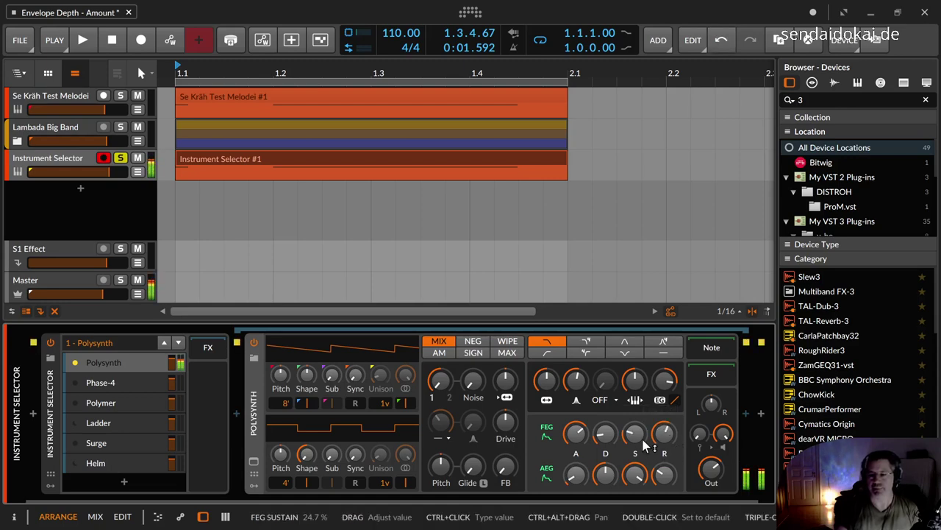
- Try 92.3 % filter envelope sustain and 78.3 % amplitude release, and reset the filter envelope and amplitude release to their minimum
drag(636, 440, 640, 441)
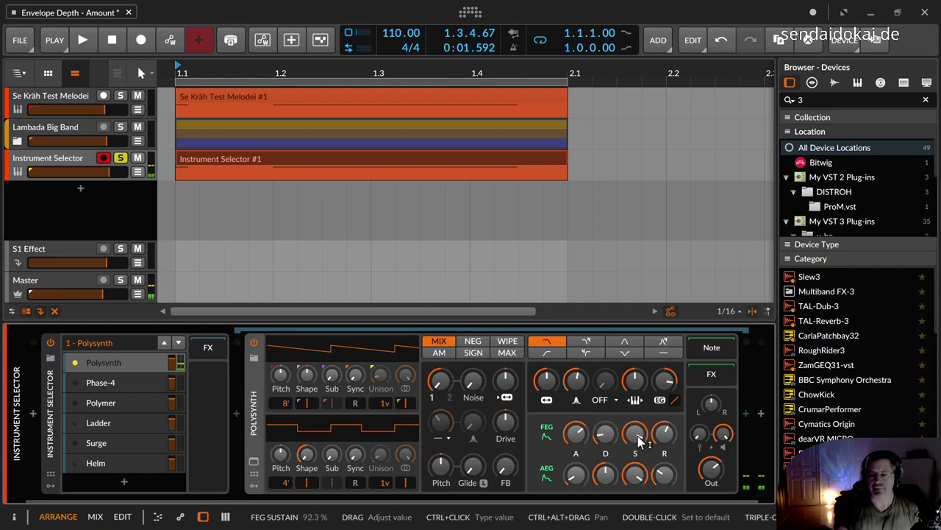
mouse_move(665, 474)
mouse_down()
mouse_move(665, 463)
mouse_move(666, 486)
mouse_up()
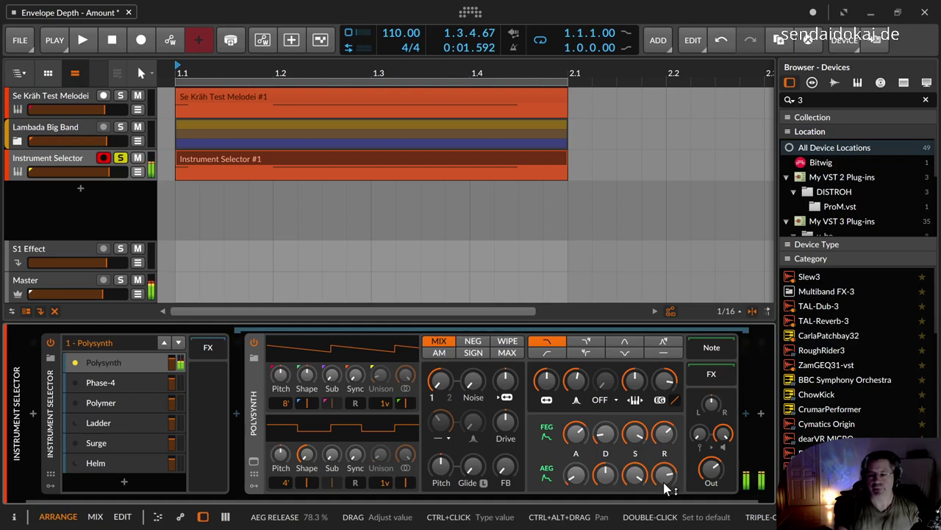
drag(665, 488, 665, 498)
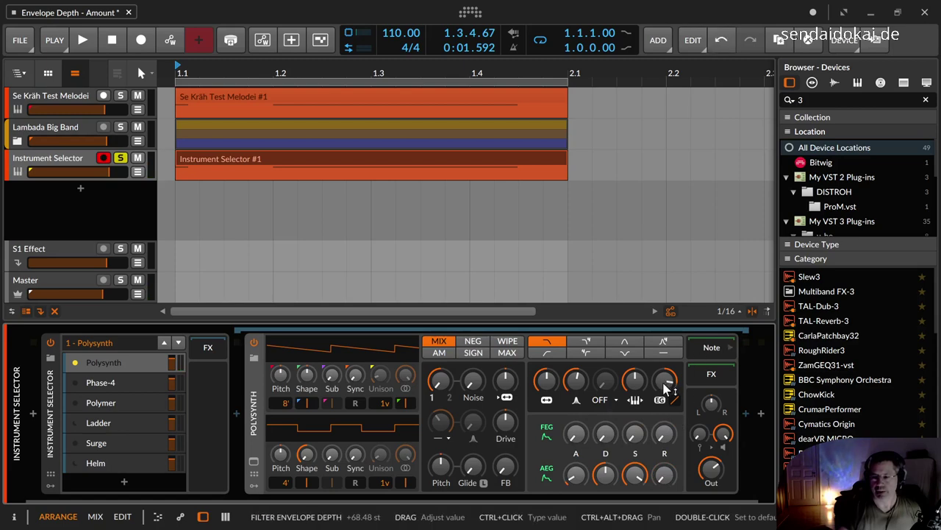
- Set the filter envelope depth to -76.80 st and lengthen the filter envelope's attack
drag(666, 388, 665, 388)
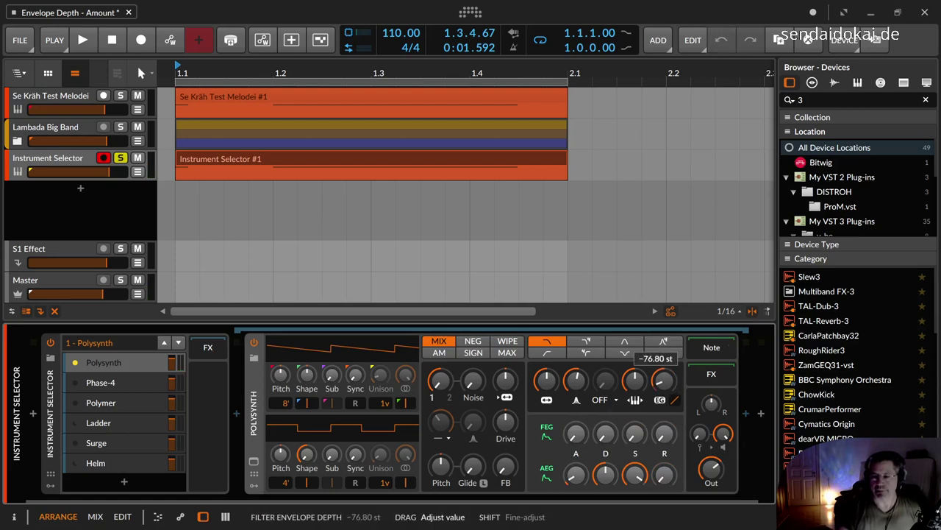
drag(665, 388, 666, 388)
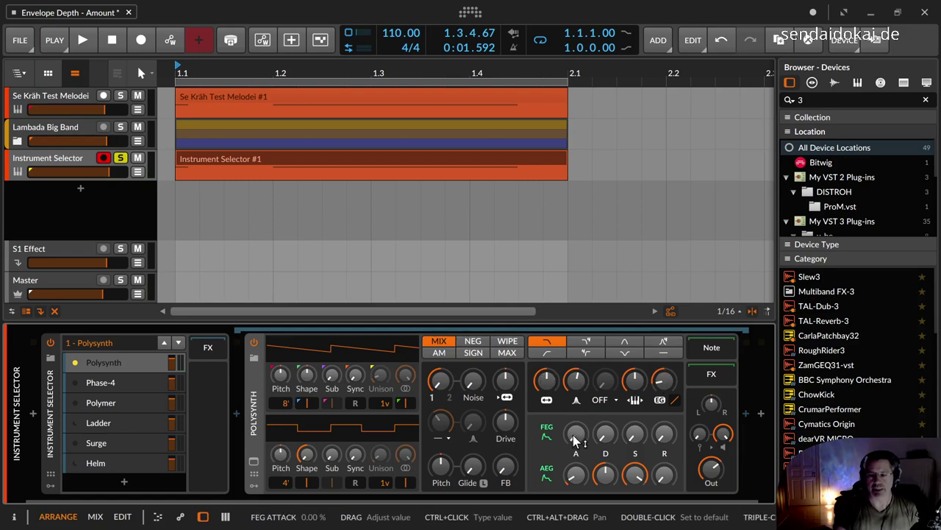
mouse_move(575, 434)
mouse_down()
mouse_move(576, 445)
mouse_move(573, 431)
mouse_up()
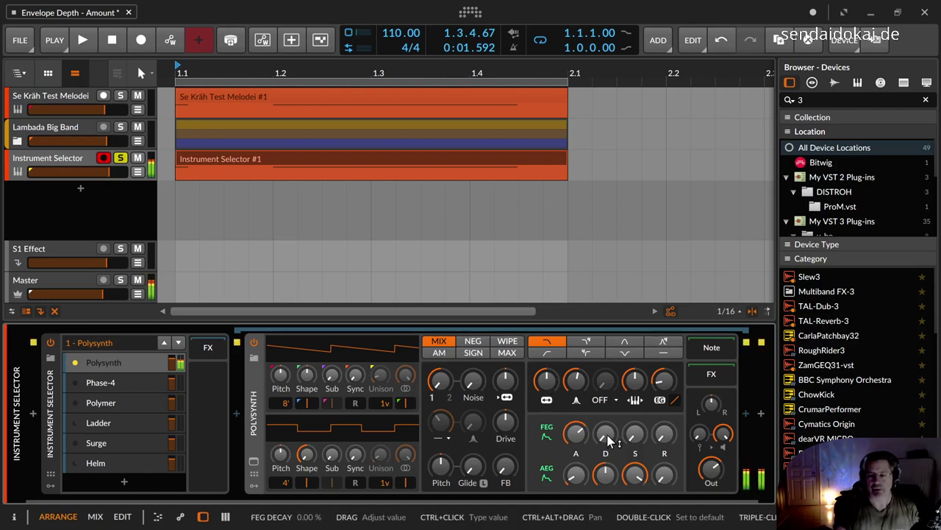
- Lengthen the filter envelope's decay past 51 % and set its attack to 85.3 %
drag(609, 439, 606, 449)
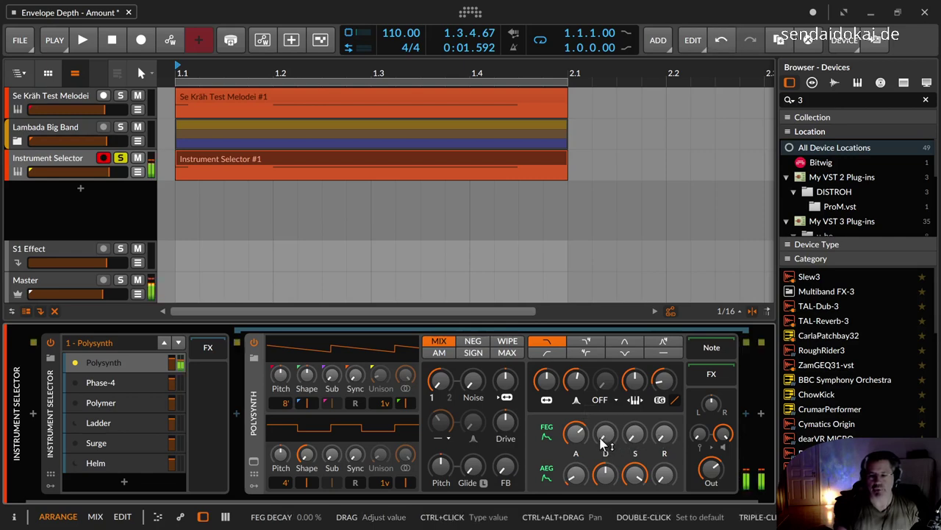
drag(604, 439, 605, 412)
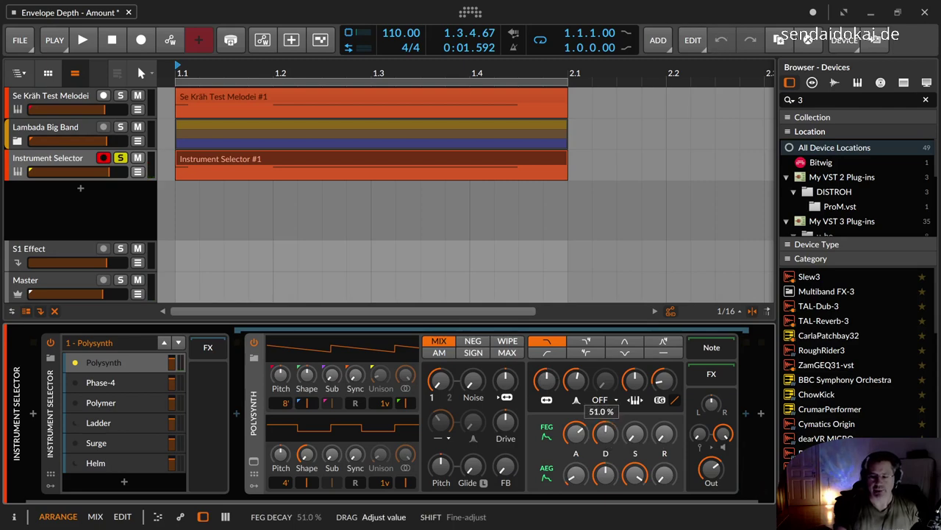
drag(604, 434, 605, 432)
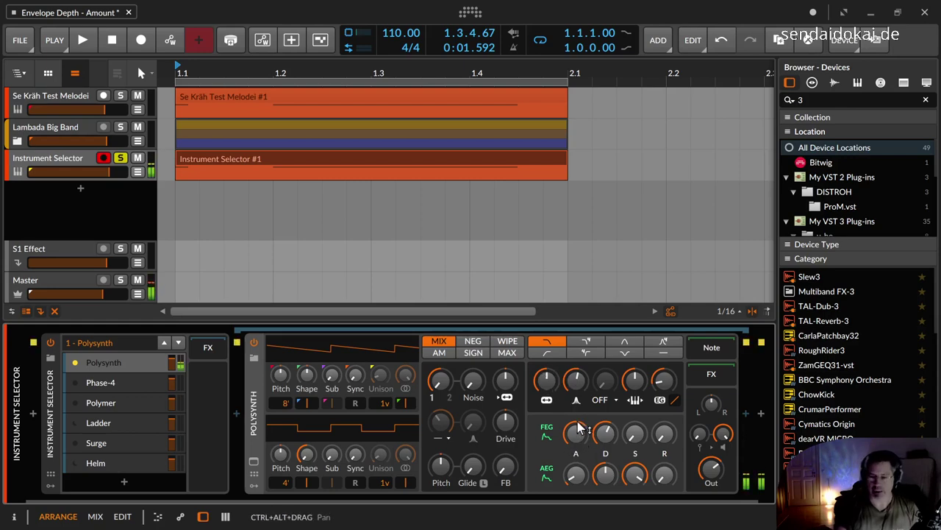
mouse_move(581, 440)
mouse_down()
mouse_move(581, 427)
mouse_move(579, 440)
mouse_up()
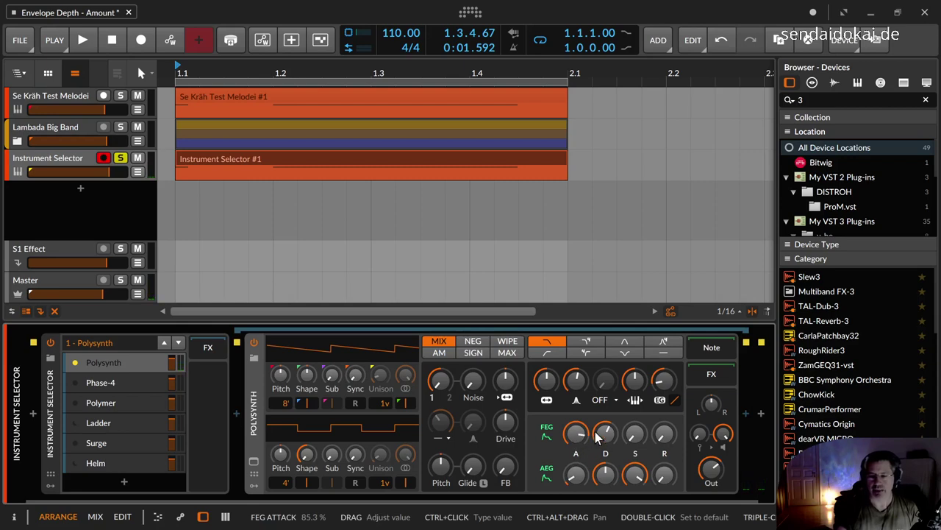
click(631, 441)
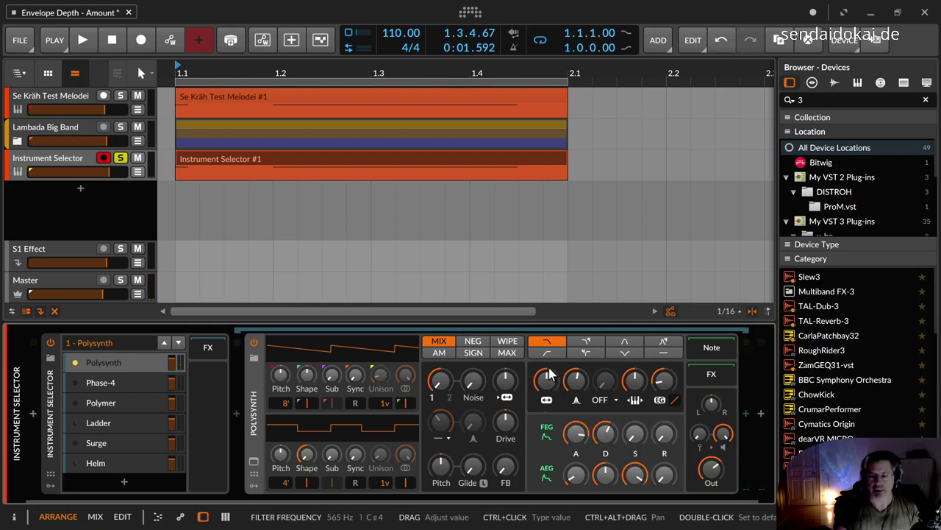
- Raise the filter envelope's sustain to its maximum and shorten its attack
click(634, 435)
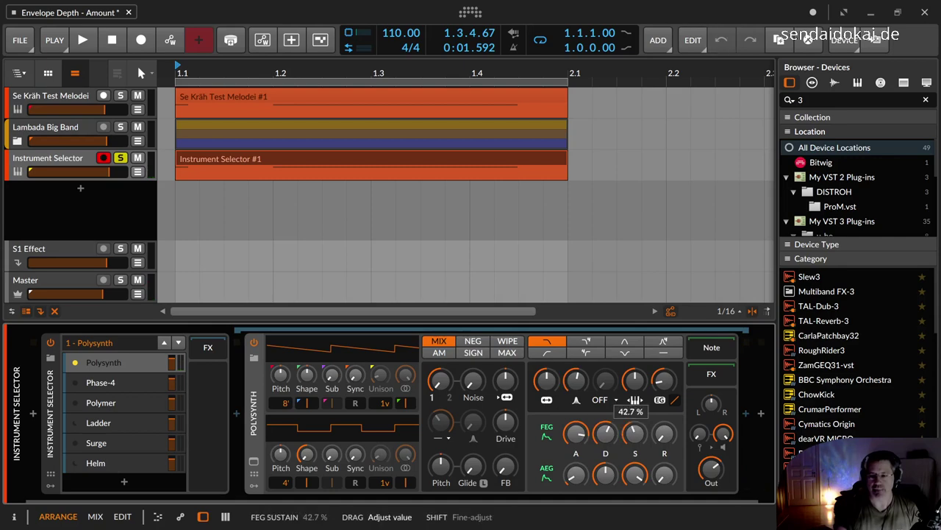
click(634, 435)
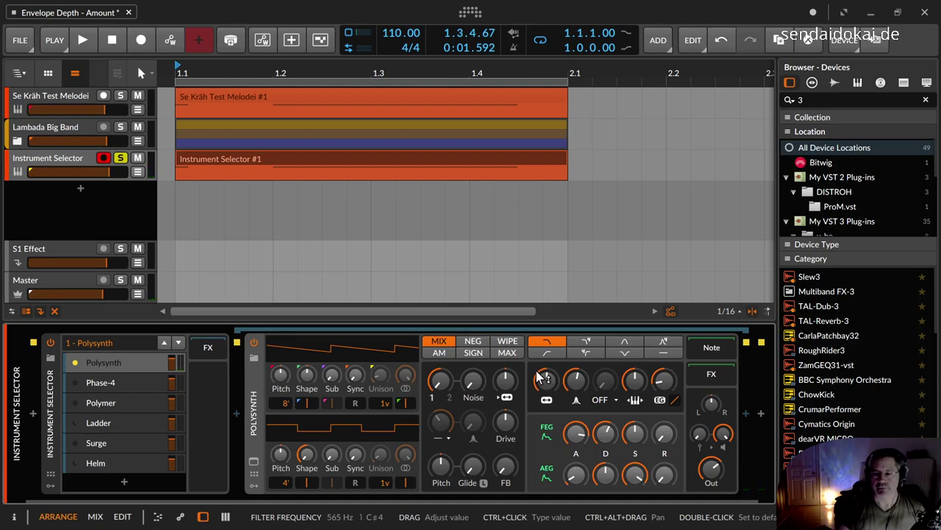
drag(578, 431, 581, 442)
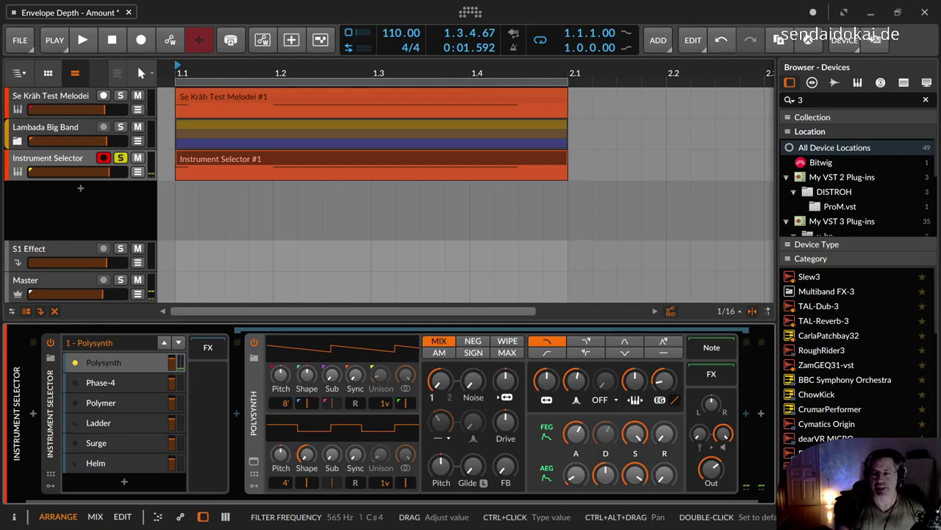
- Raise the filter frequency to 7.32 kHz and set the filter envelope depth to -60.80 st
drag(546, 380, 546, 340)
drag(662, 380, 662, 372)
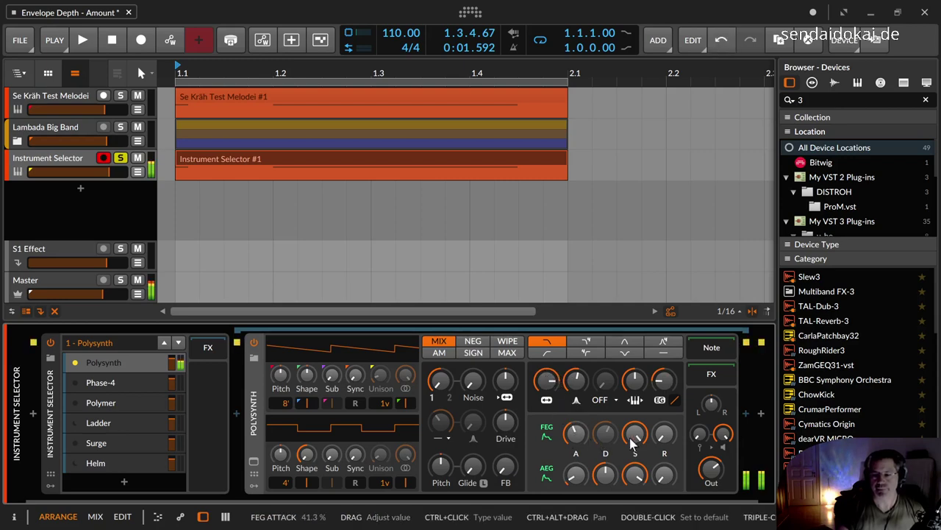
- Lengthen the filter envelope's release and set the amplitude envelope's release to 40.3 %
drag(664, 434, 664, 403)
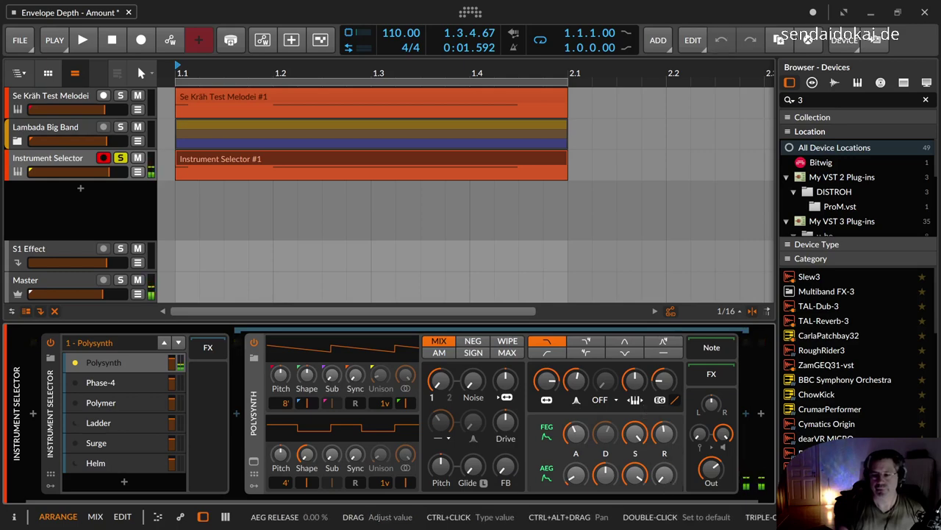
click(666, 477)
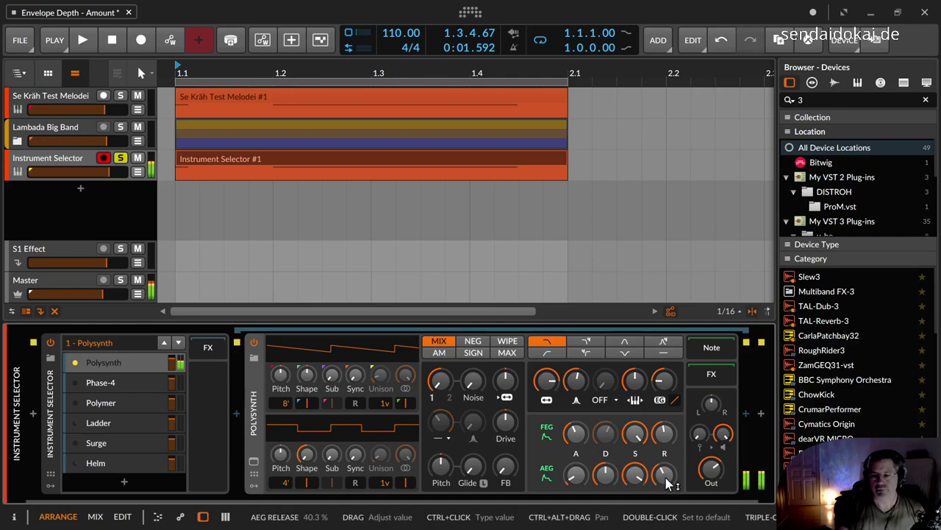
- Reset the filter envelope to its minimum and give it a medium attack and 84.7 % sustain
click(639, 440)
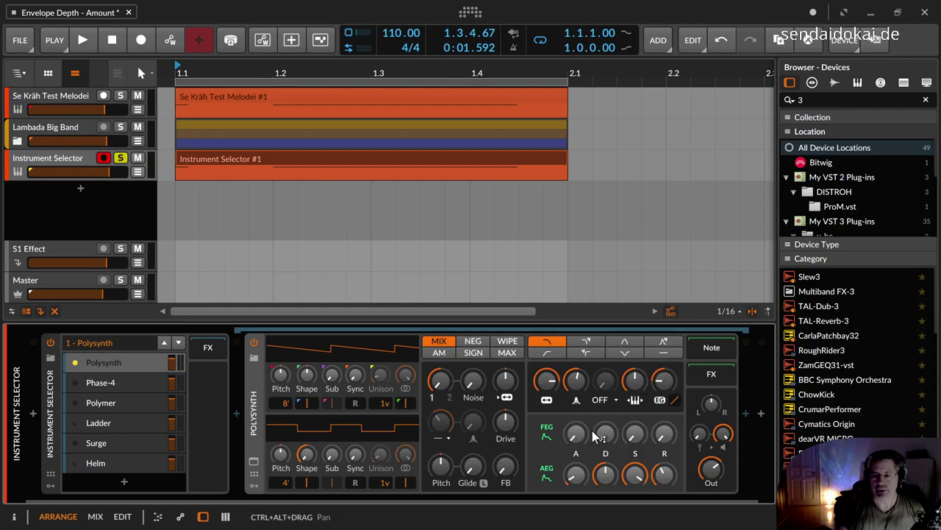
drag(576, 434, 575, 388)
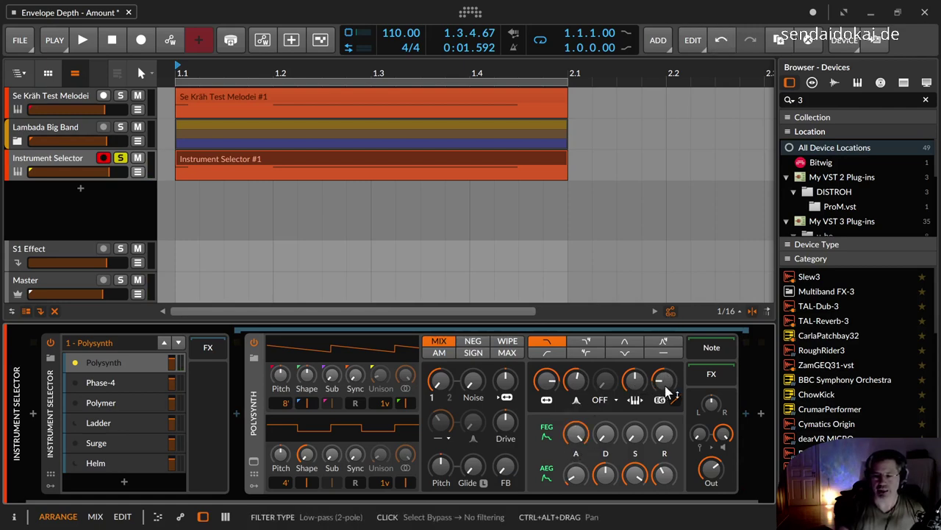
mouse_move(574, 434)
mouse_down()
mouse_move(574, 450)
mouse_move(577, 440)
mouse_up()
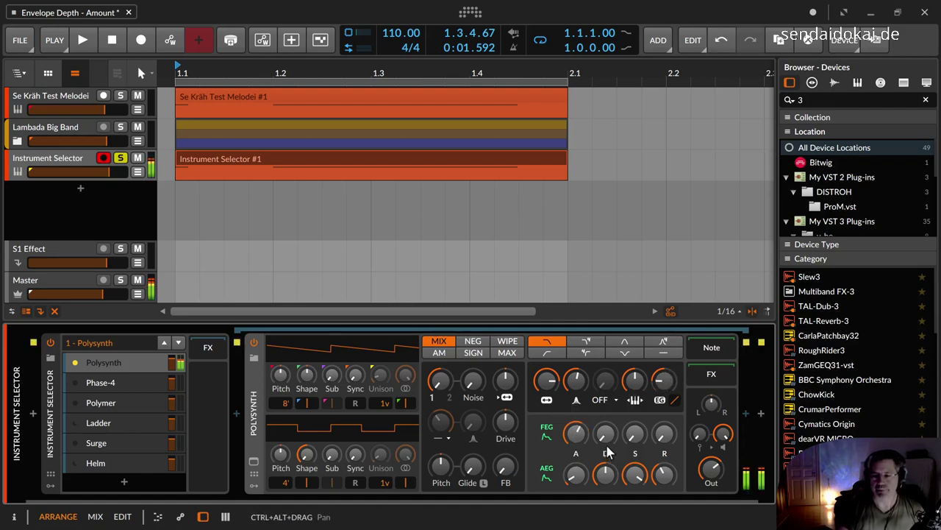
drag(635, 434, 635, 389)
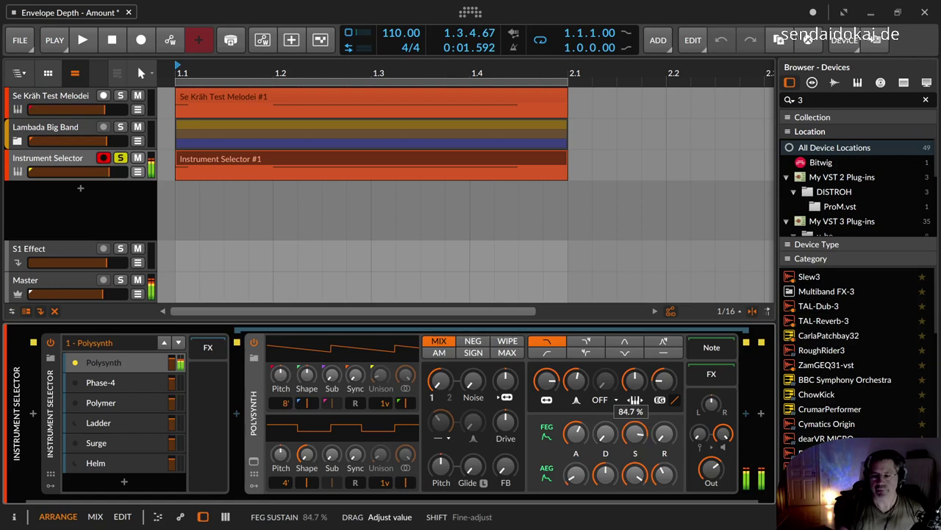
- Reshape the filter envelope with a lower sustain, a moderate decay, 67.3 % release and a longer attack
drag(635, 434, 603, 405)
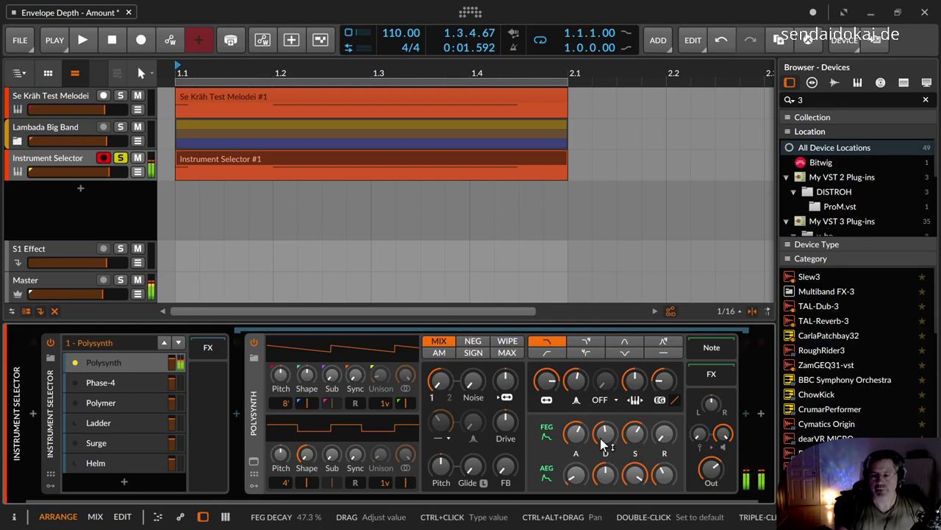
drag(666, 443, 667, 433)
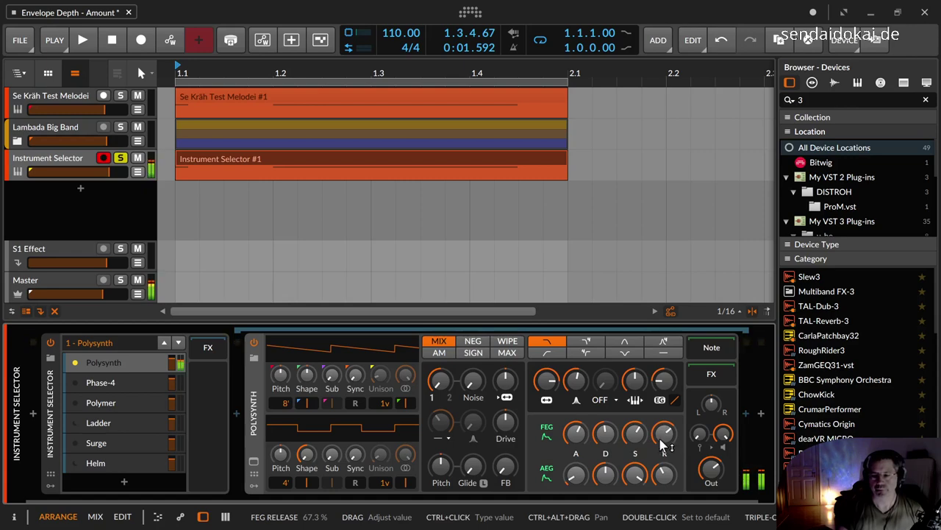
drag(576, 434, 603, 440)
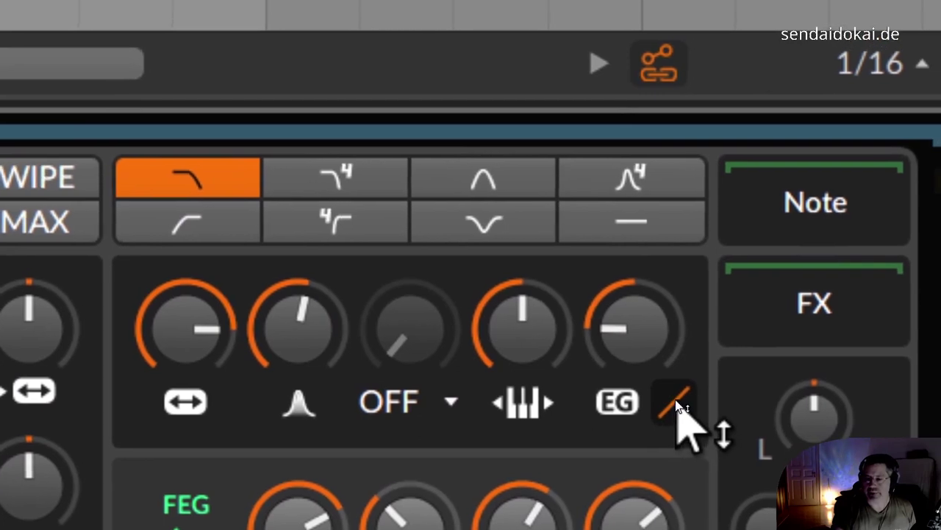
- Try different bends of the filter envelope depth curve and reset the filter envelope depth to 0.00 st
drag(678, 406, 678, 444)
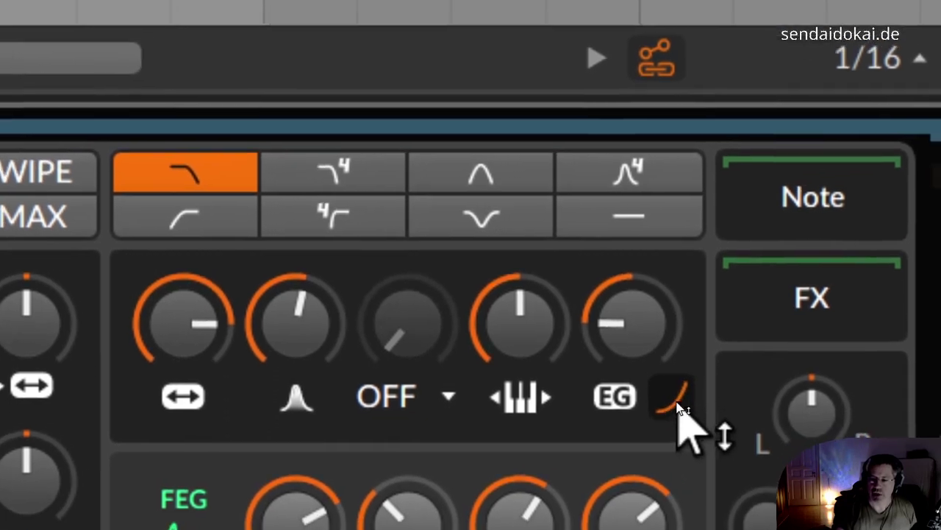
drag(678, 407, 678, 356)
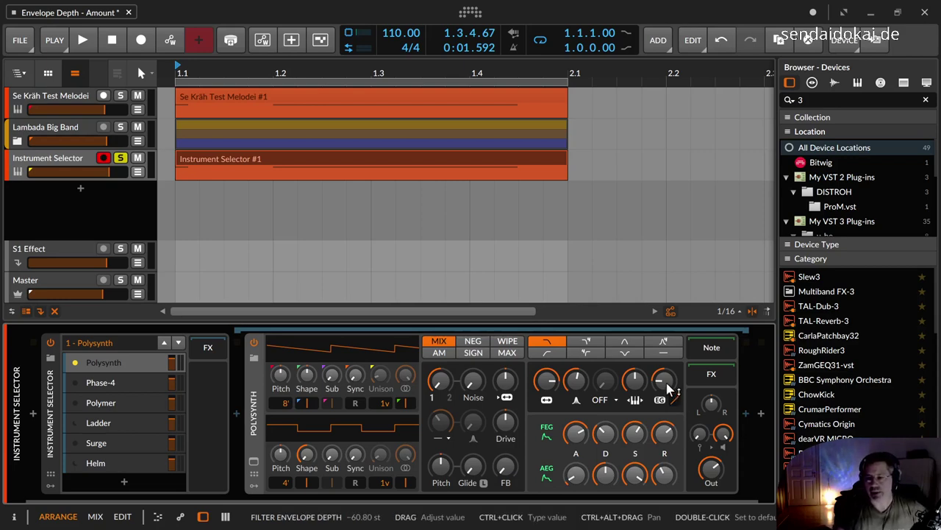
double_click(668, 387)
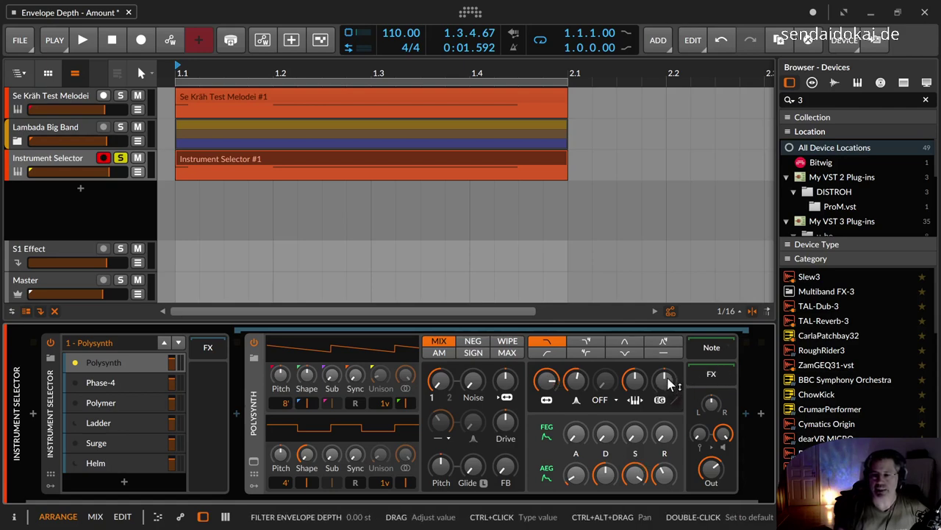
- Map the filter envelope to the filter frequency with a negative modulation amount and lengthen the envelope's attack and decay
click(549, 430)
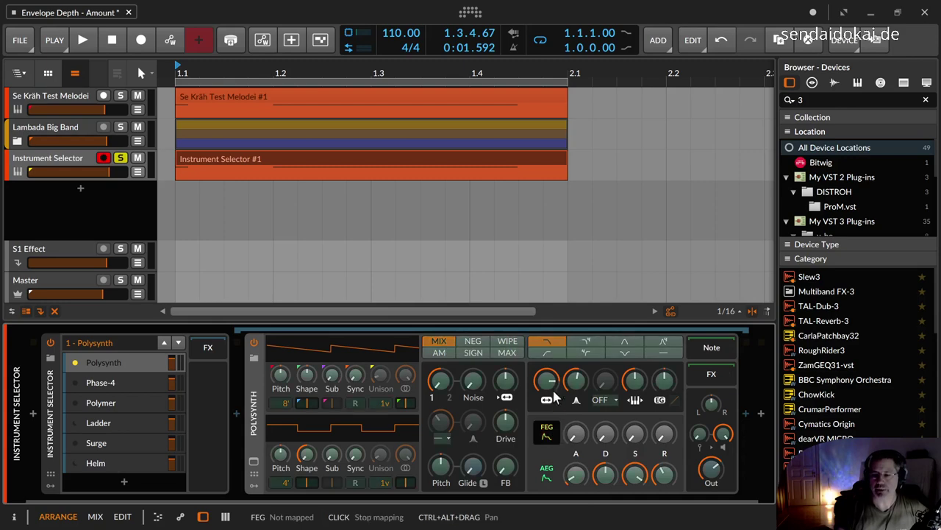
drag(547, 380, 576, 414)
click(548, 434)
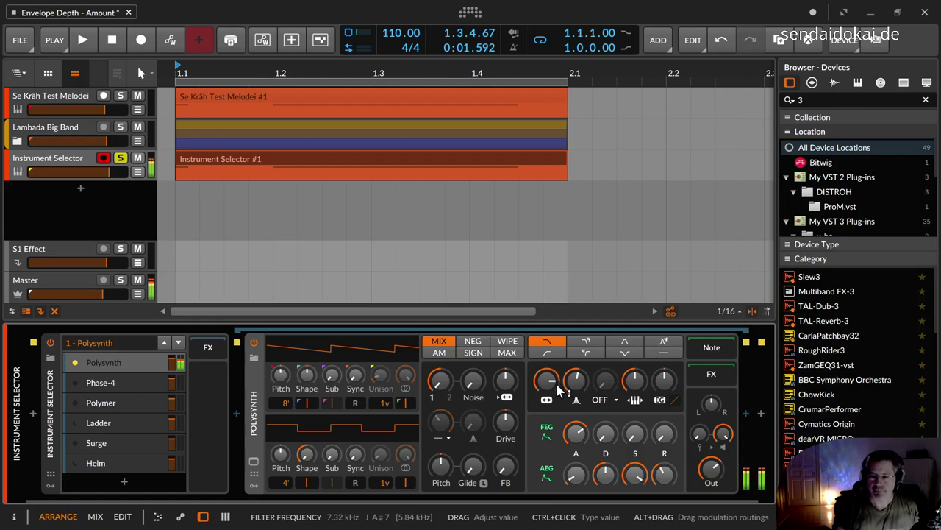
drag(605, 444, 605, 397)
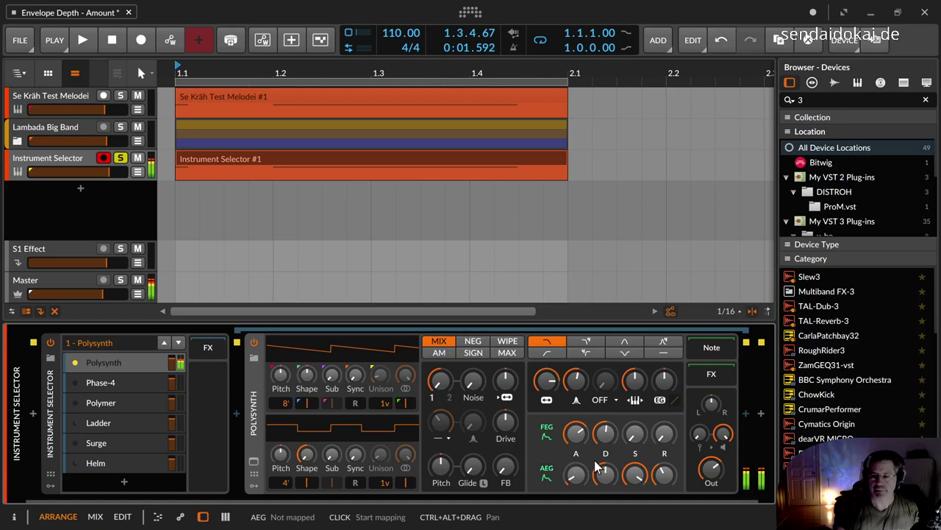
drag(605, 434, 605, 426)
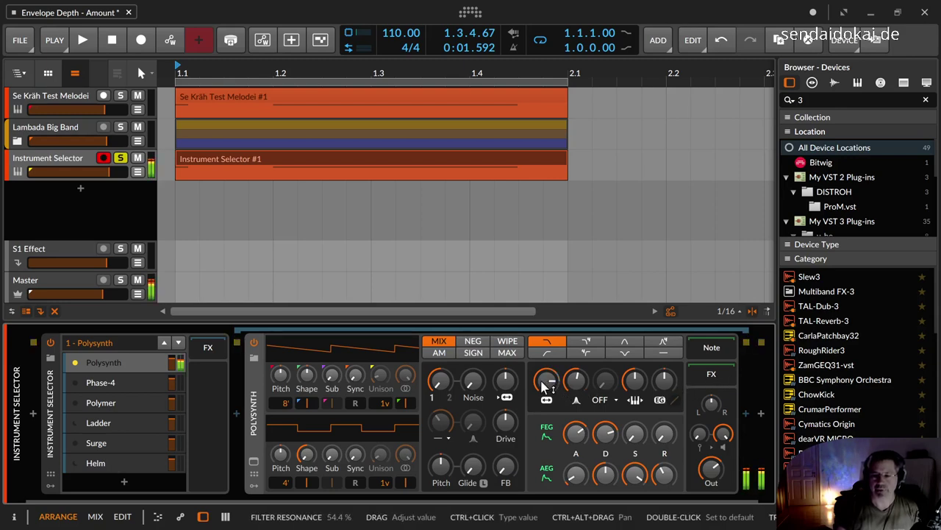
- Revisit the filter envelope's modulation of the filter frequency and set the filter envelope depth to a positive amount
click(545, 439)
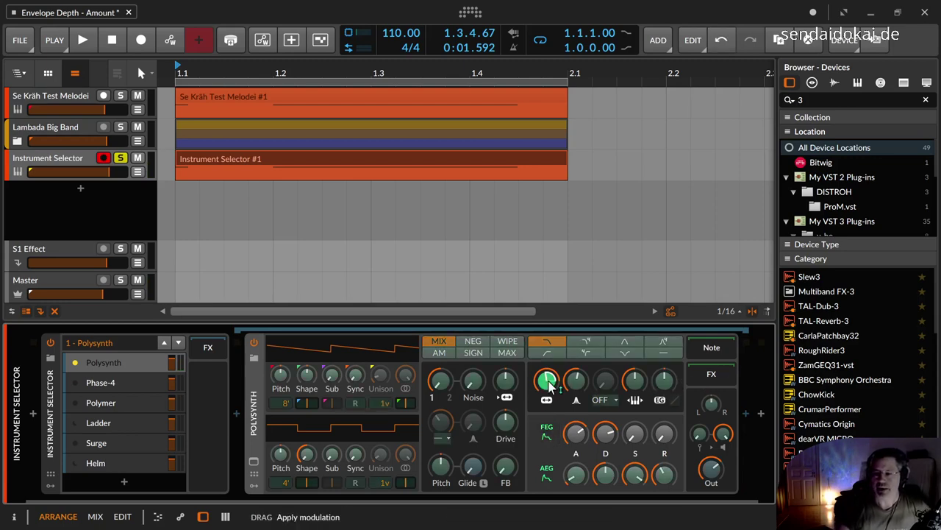
click(547, 428)
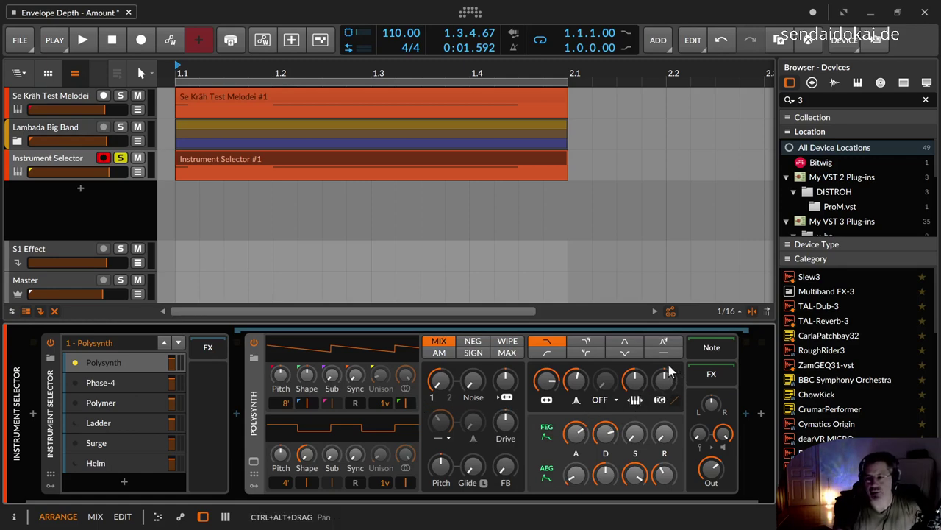
drag(664, 381, 665, 371)
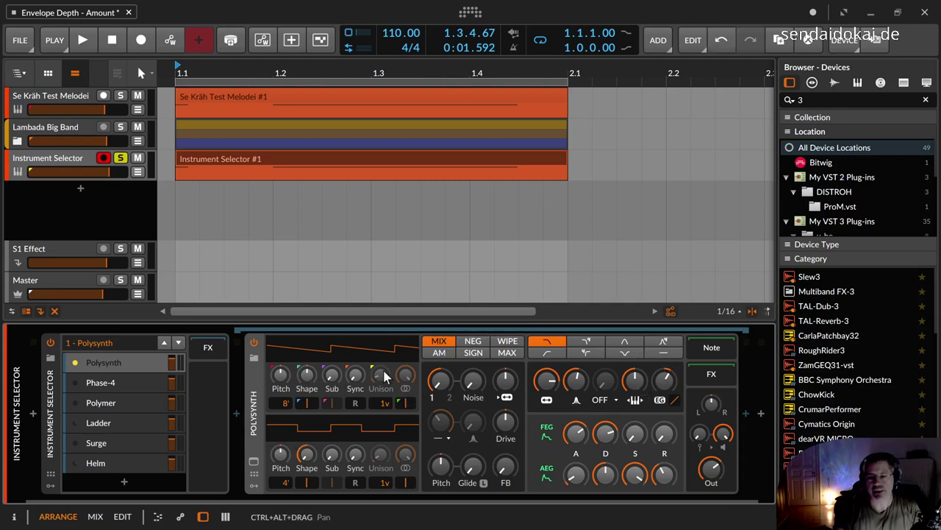